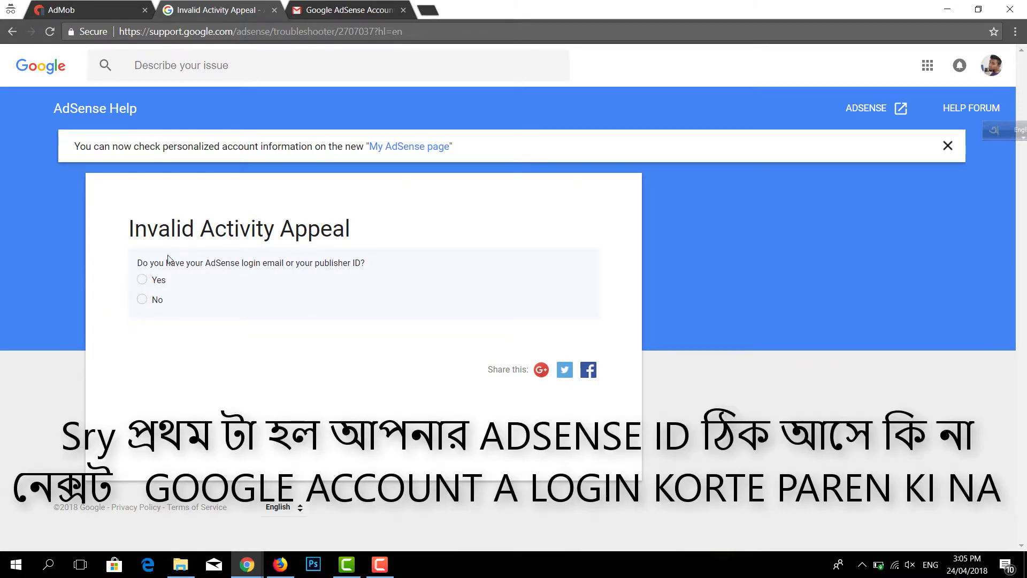
Answer the Invalid Activity Appeal questions: Yes to having AdSense login details, Yes to account access, No to disabled over a year ago; open the appeal form
{"action": "left_click", "coordinate": [348, 10]}
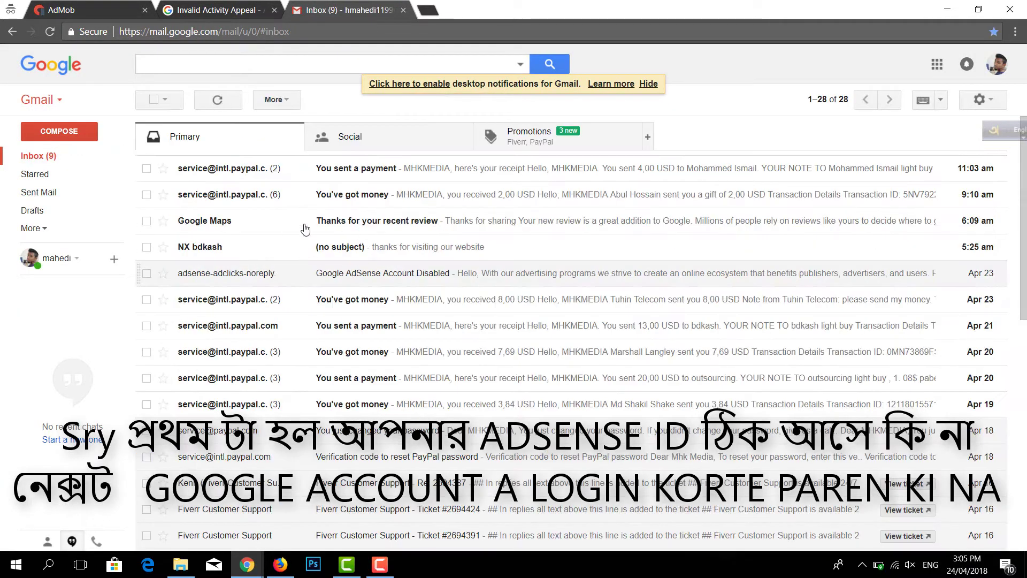
{"action": "left_click", "coordinate": [217, 9]}
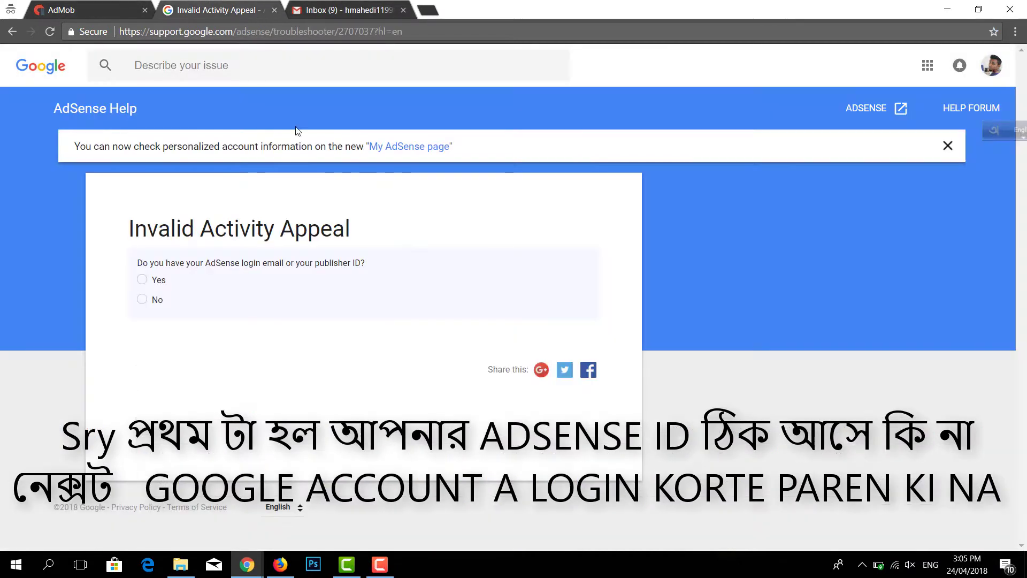
{"action": "left_click", "coordinate": [165, 282]}
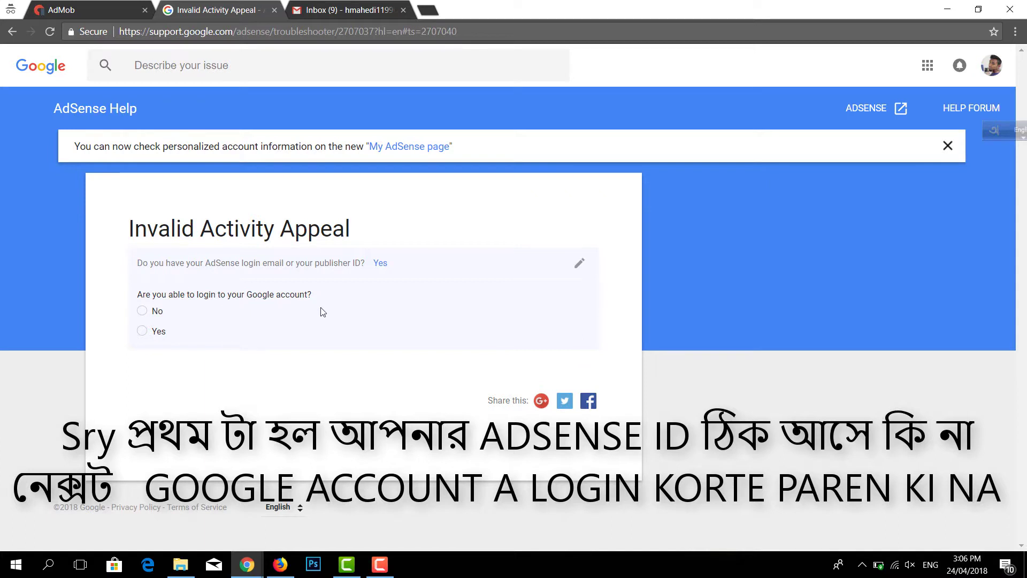
{"action": "left_click", "coordinate": [161, 334]}
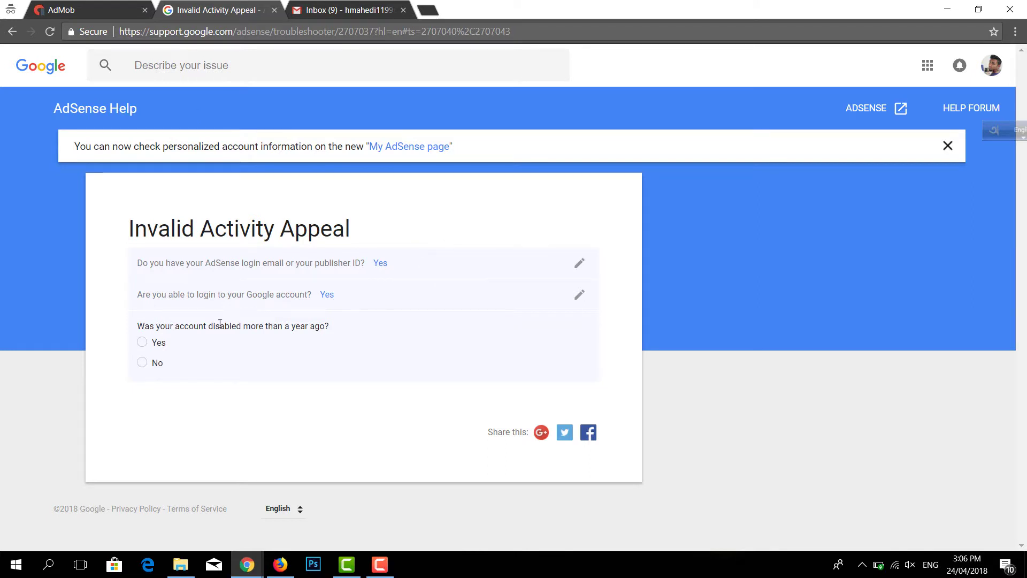
{"action": "left_click", "coordinate": [147, 367]}
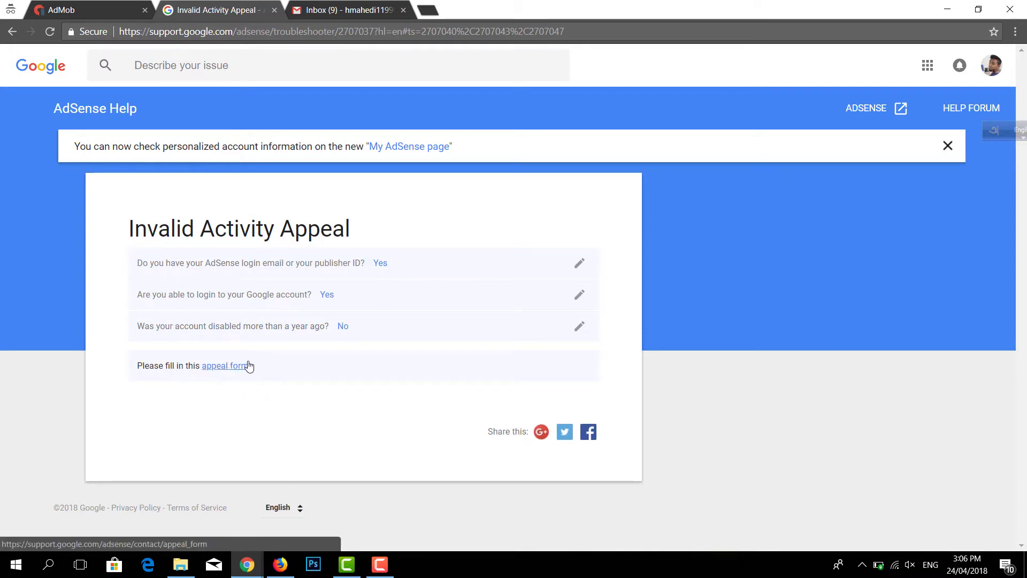
{"action": "left_click", "coordinate": [235, 374]}
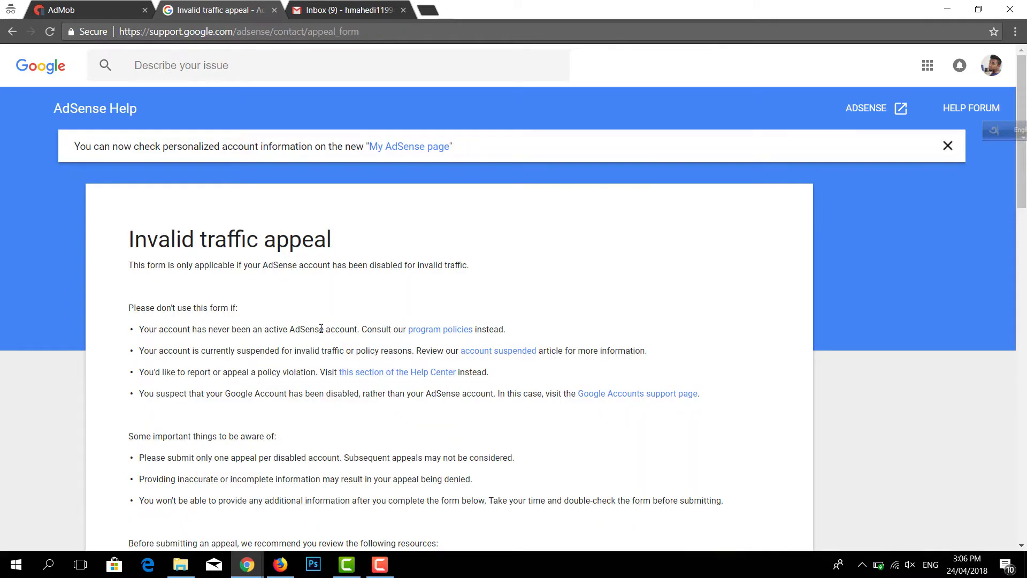
Copy the account holder's name from the Gmail account details and paste it as the name in the appeal form
{"action": "scroll", "coordinate": [311, 385], "scroll_direction": "down", "scroll_amount": 2}
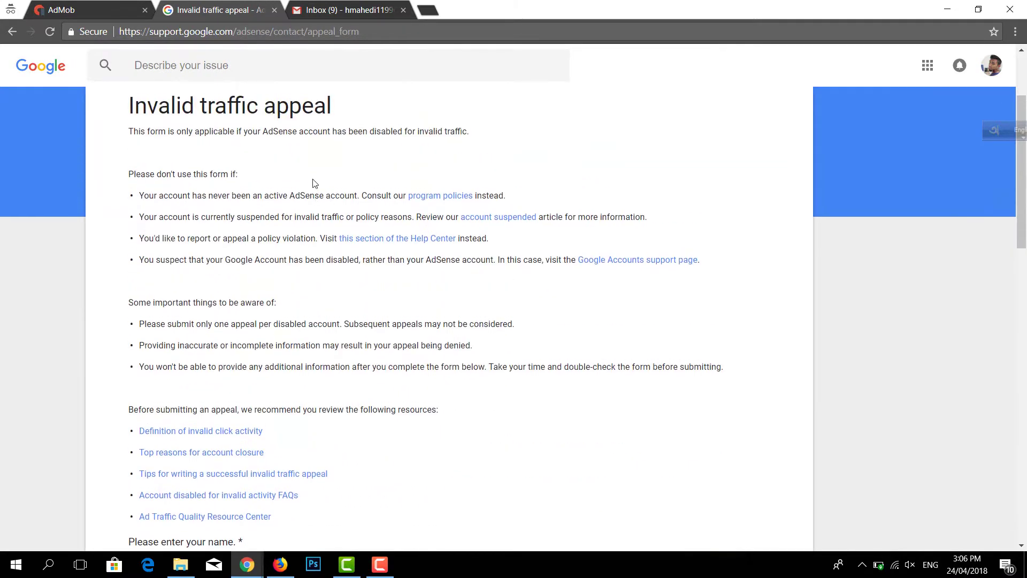
{"action": "scroll", "coordinate": [340, 236], "scroll_direction": "down", "scroll_amount": 6}
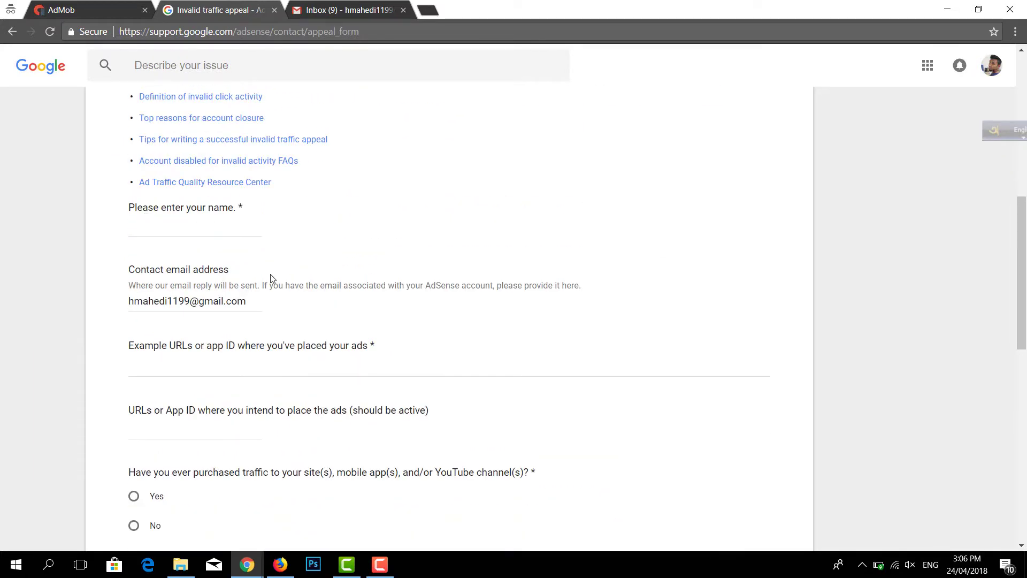
{"action": "scroll", "coordinate": [270, 283], "scroll_direction": "down", "scroll_amount": 1}
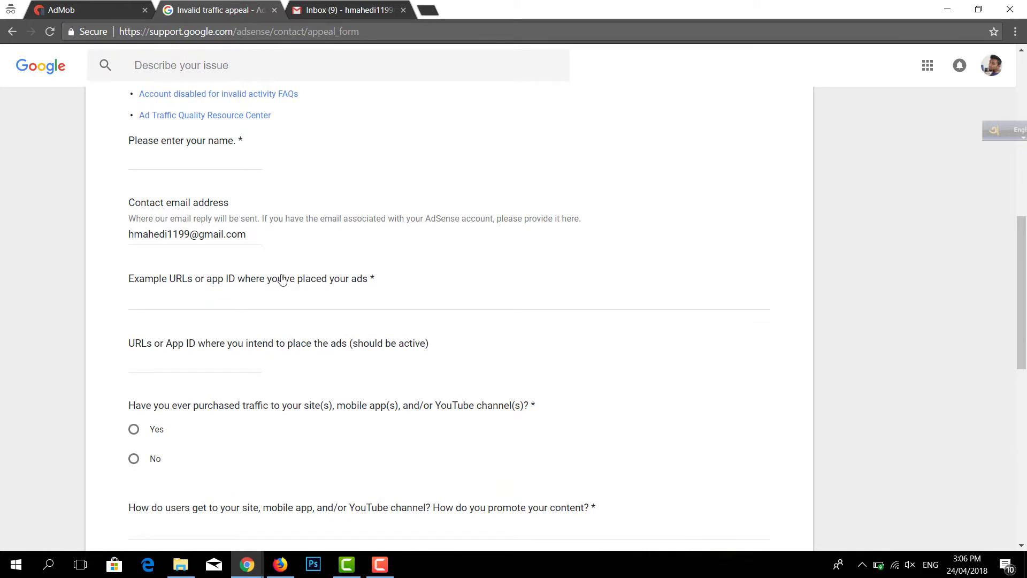
{"action": "scroll", "coordinate": [244, 311], "scroll_direction": "up", "scroll_amount": 3}
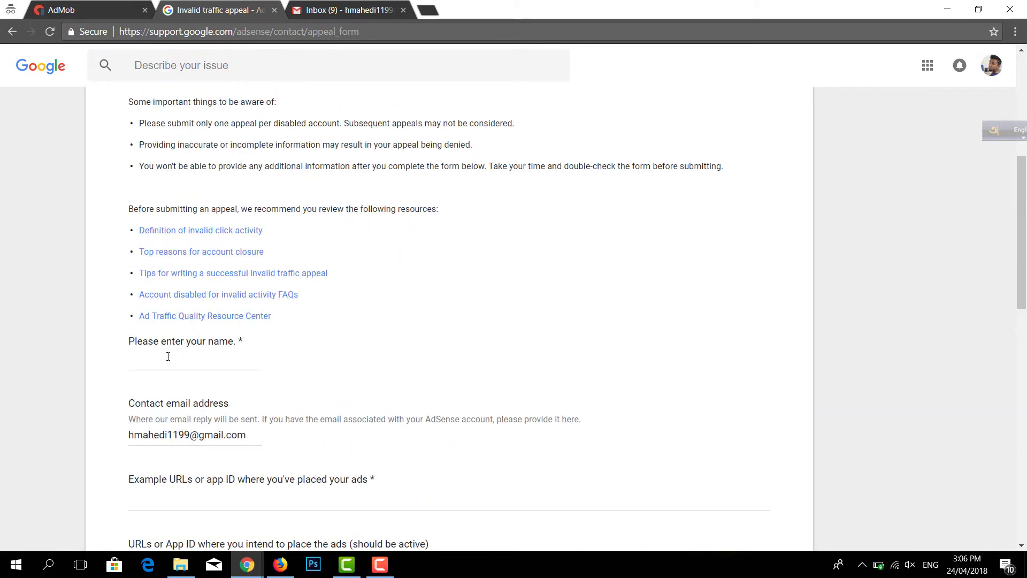
{"action": "left_click", "coordinate": [107, 9]}
{"action": "left_click", "coordinate": [302, 2]}
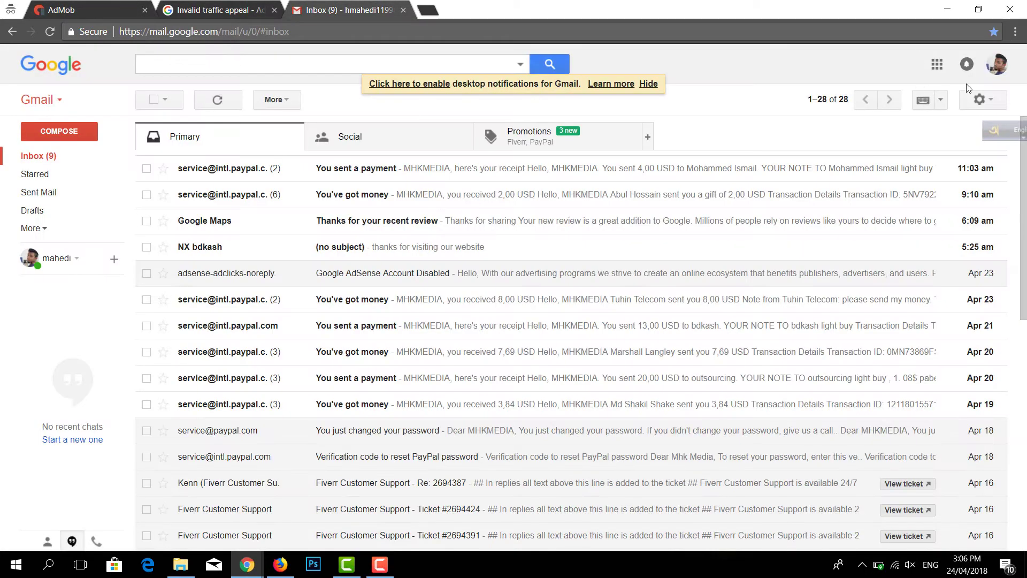
{"action": "left_click", "coordinate": [997, 64]}
{"action": "left_click_drag", "start_coordinate": [893, 100], "coordinate": [955, 101]}
{"action": "key", "text": "ctrl+c"}
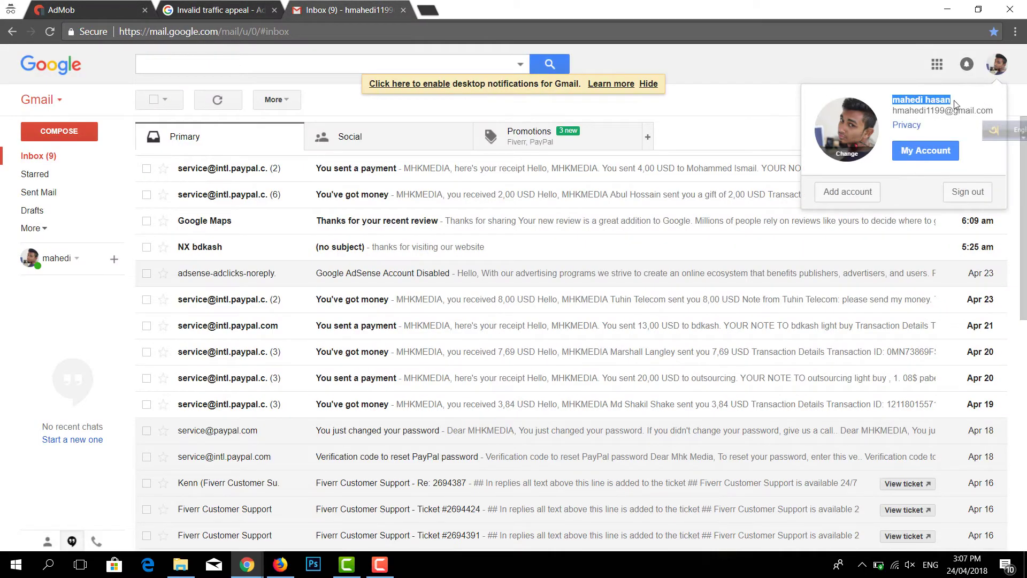
{"action": "left_click", "coordinate": [954, 100]}
{"action": "left_click", "coordinate": [208, 5]}
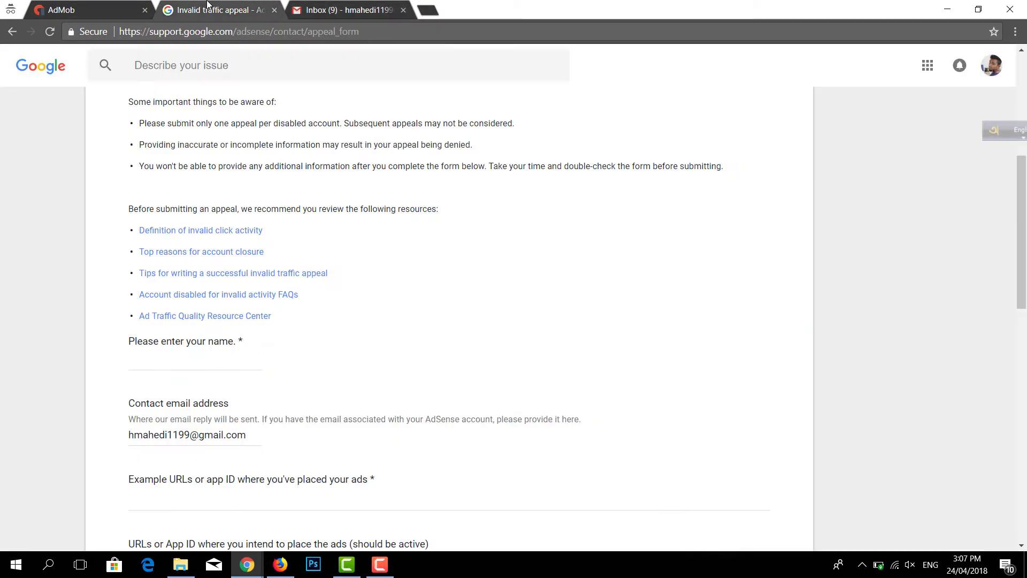
{"action": "left_click", "coordinate": [194, 365]}
{"action": "key", "text": "ctrl+v"}
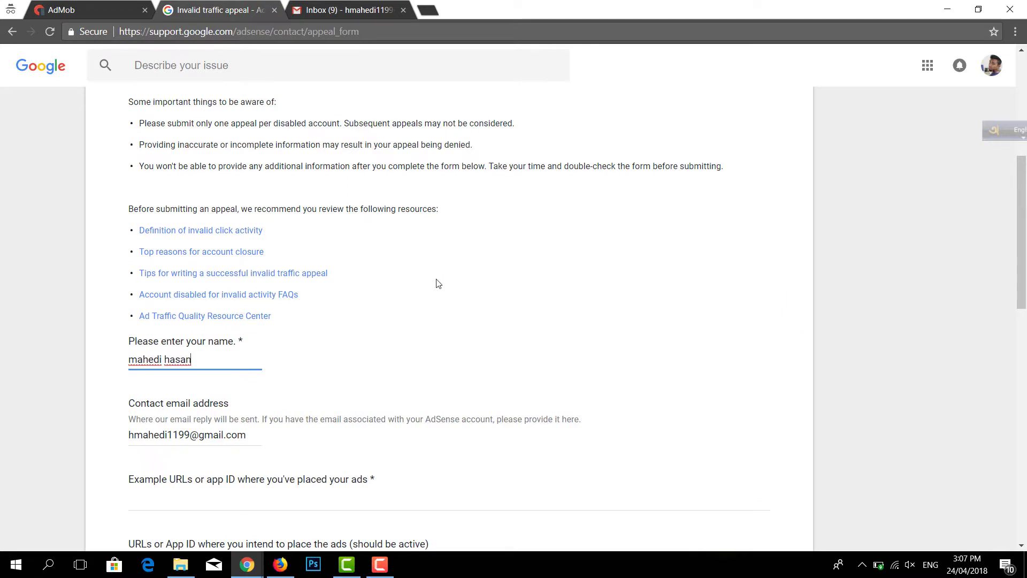
Copy the AdMob signup error page's URL and paste it as the example URL where ads have been placed
{"action": "scroll", "coordinate": [412, 303], "scroll_direction": "down", "scroll_amount": 1}
{"action": "scroll", "coordinate": [411, 303], "scroll_direction": "down", "scroll_amount": 2}
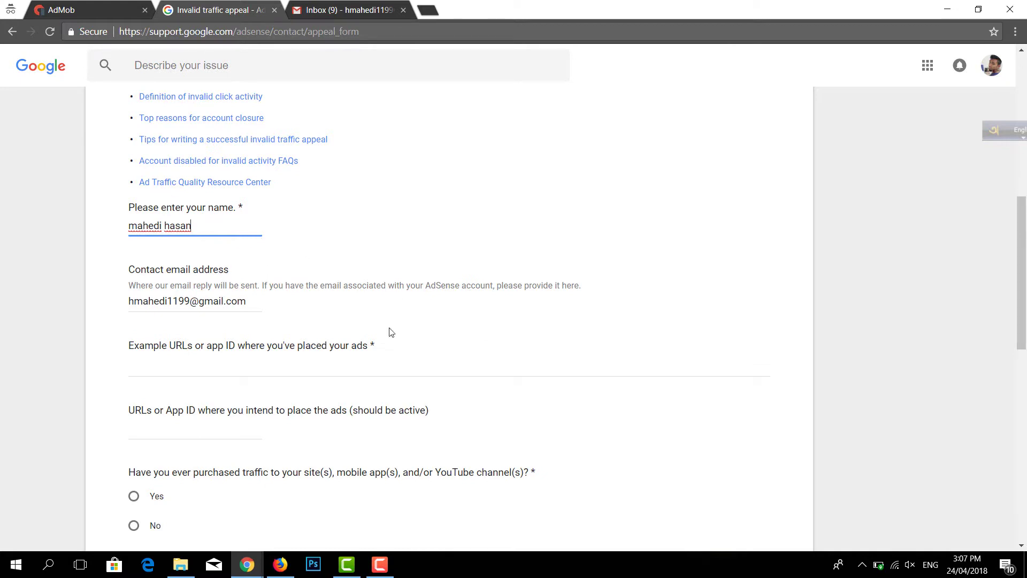
{"action": "left_click", "coordinate": [181, 367]}
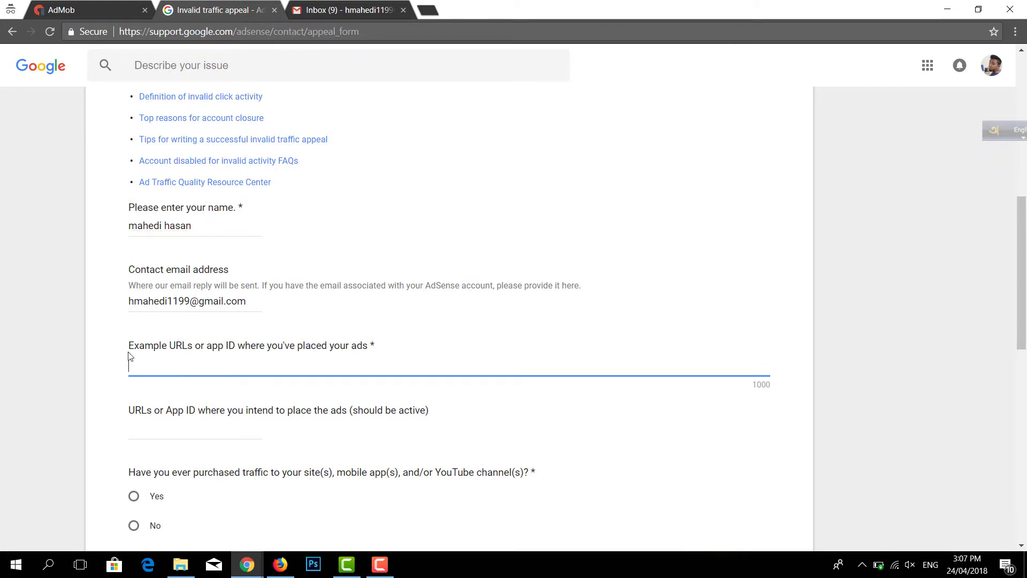
{"action": "left_click", "coordinate": [182, 302]}
{"action": "left_click", "coordinate": [176, 368]}
{"action": "left_click", "coordinate": [99, 4]}
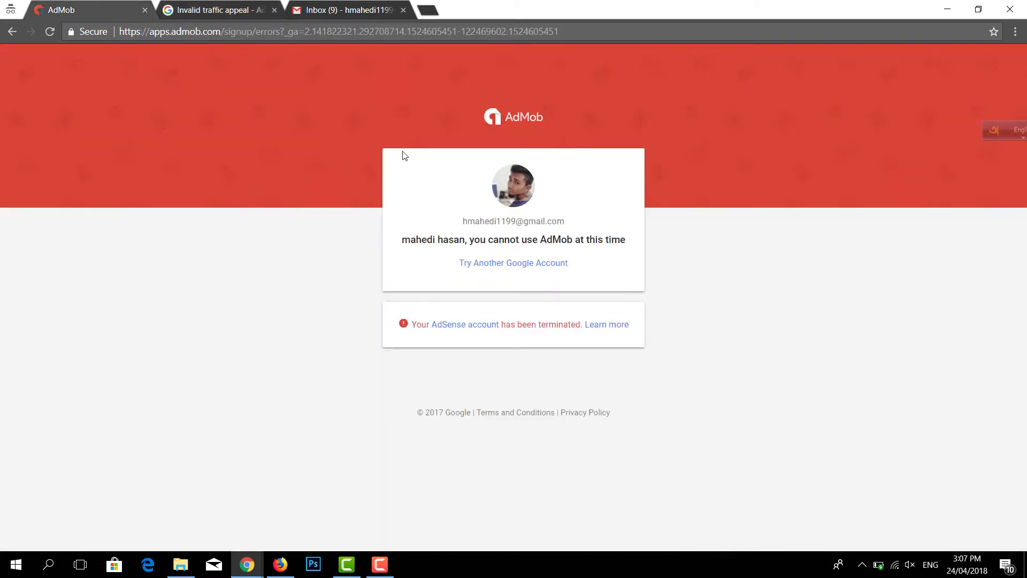
{"action": "left_click", "coordinate": [234, 32]}
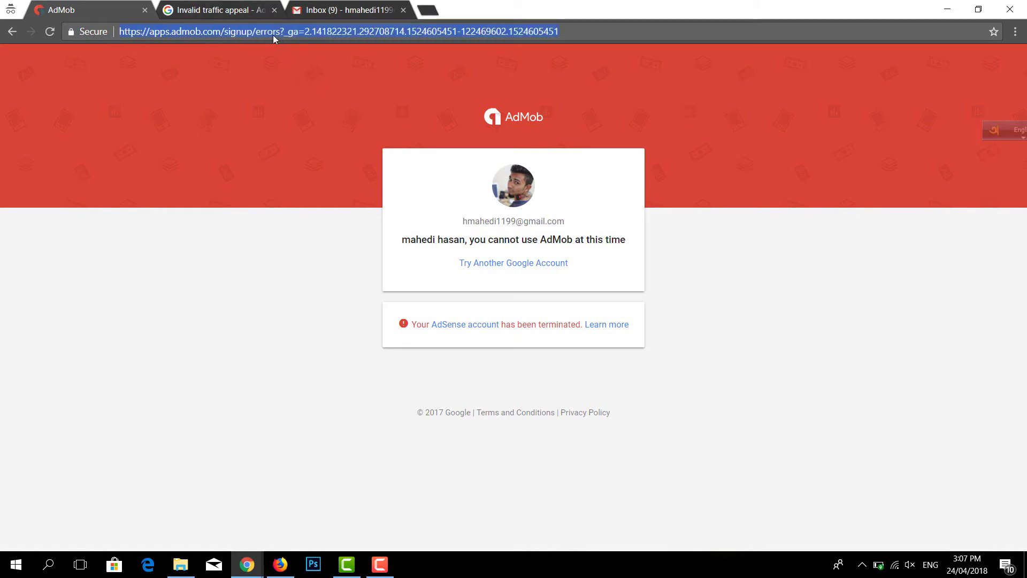
{"action": "left_click", "coordinate": [255, 32]}
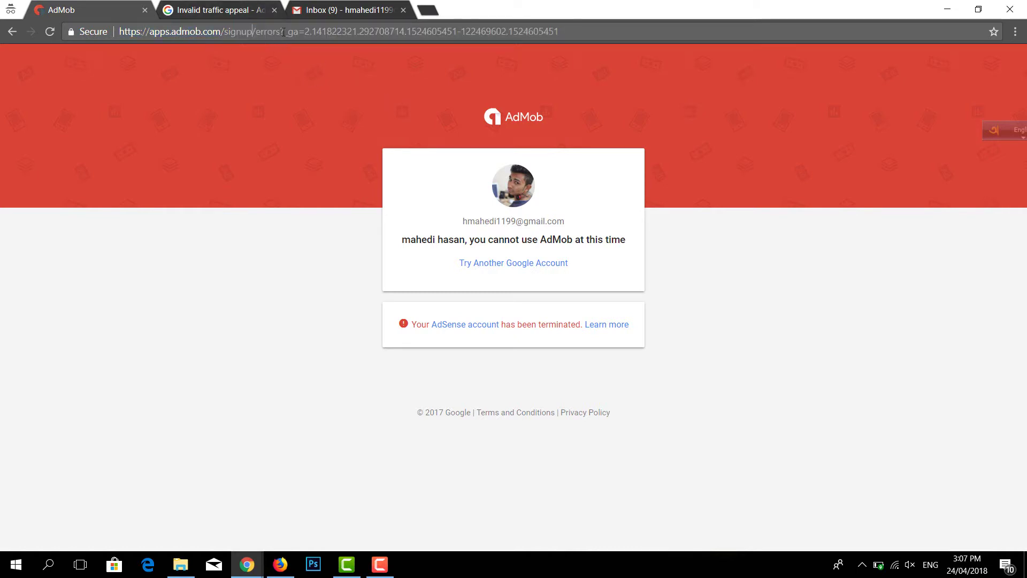
{"action": "left_click", "coordinate": [316, 33]}
{"action": "key", "text": "ctrl+c"}
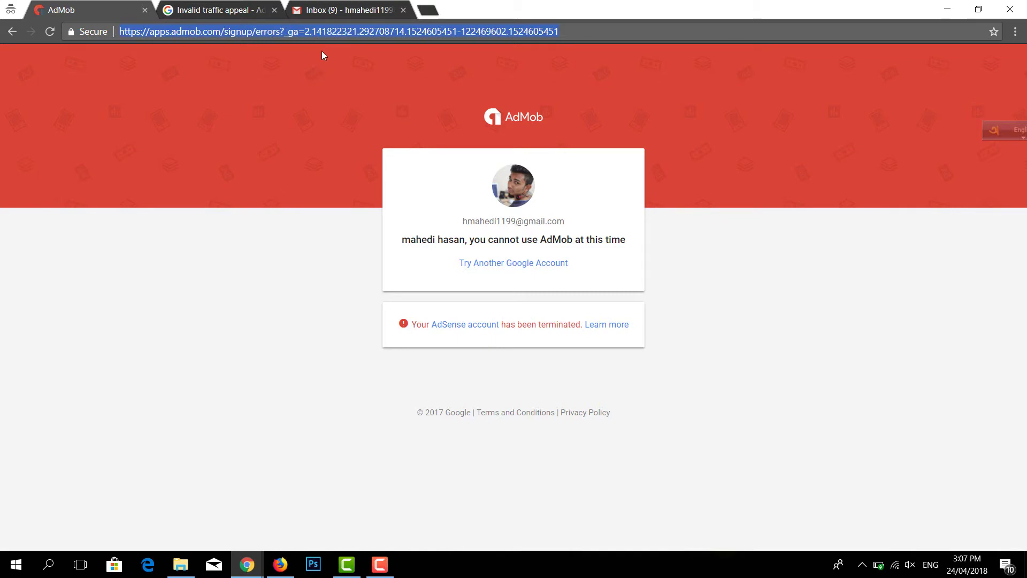
{"action": "left_click", "coordinate": [332, 10]}
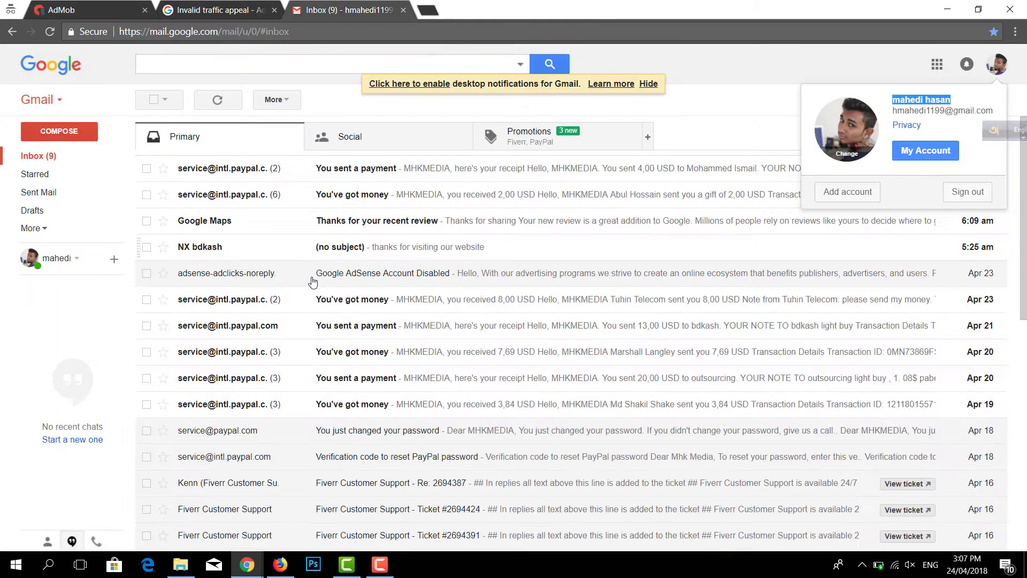
{"action": "left_click", "coordinate": [219, 10]}
{"action": "scroll", "coordinate": [335, 66], "scroll_direction": "down", "scroll_amount": 1}
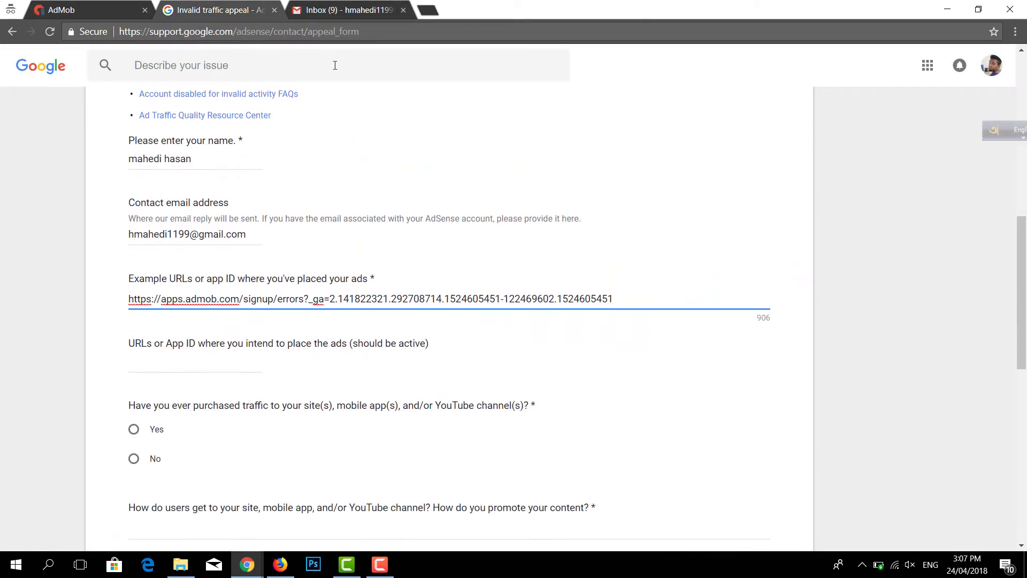
Enter the same AdMob page URL as the URL where the ads are intended to be placed
{"action": "left_click", "coordinate": [81, 10]}
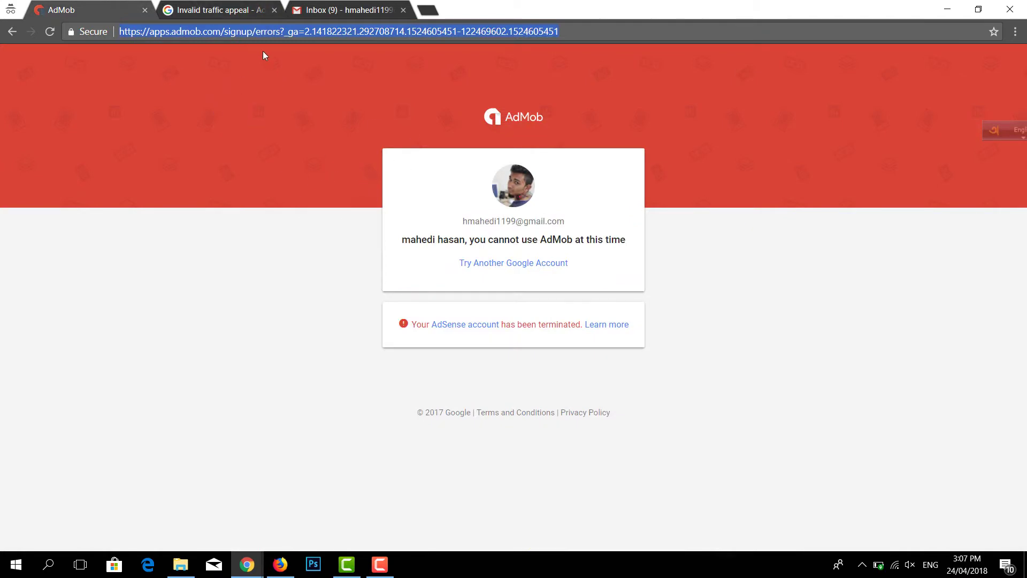
{"action": "left_click_drag", "start_coordinate": [581, 121], "coordinate": [741, 294]}
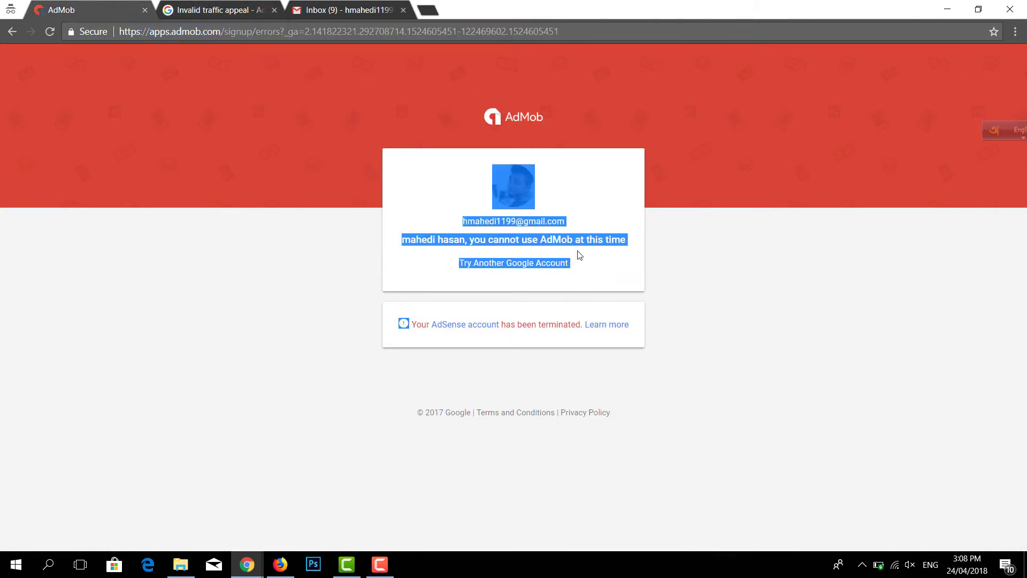
{"action": "left_click", "coordinate": [246, 101]}
{"action": "left_click", "coordinate": [190, 4]}
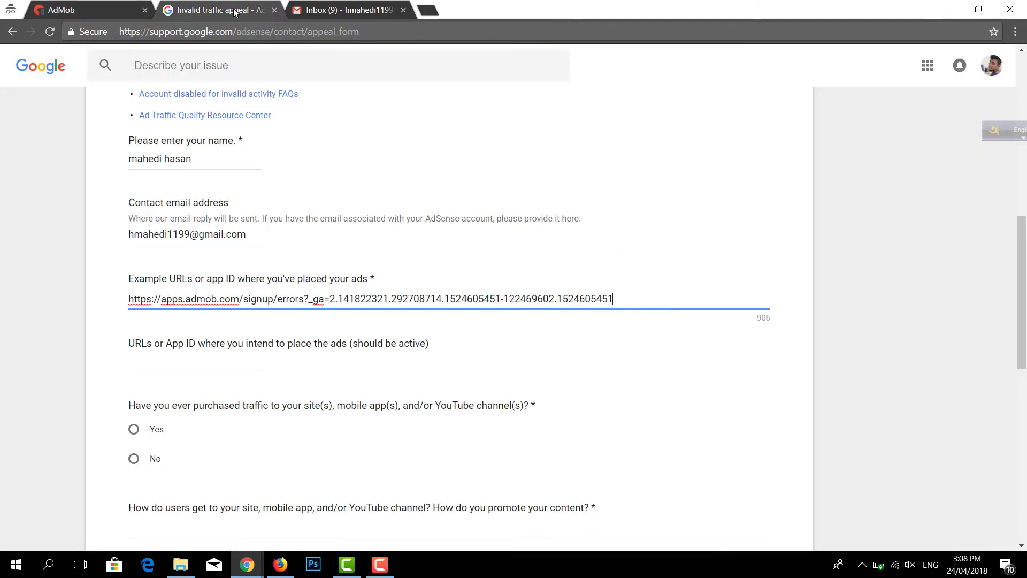
{"action": "left_click", "coordinate": [223, 294]}
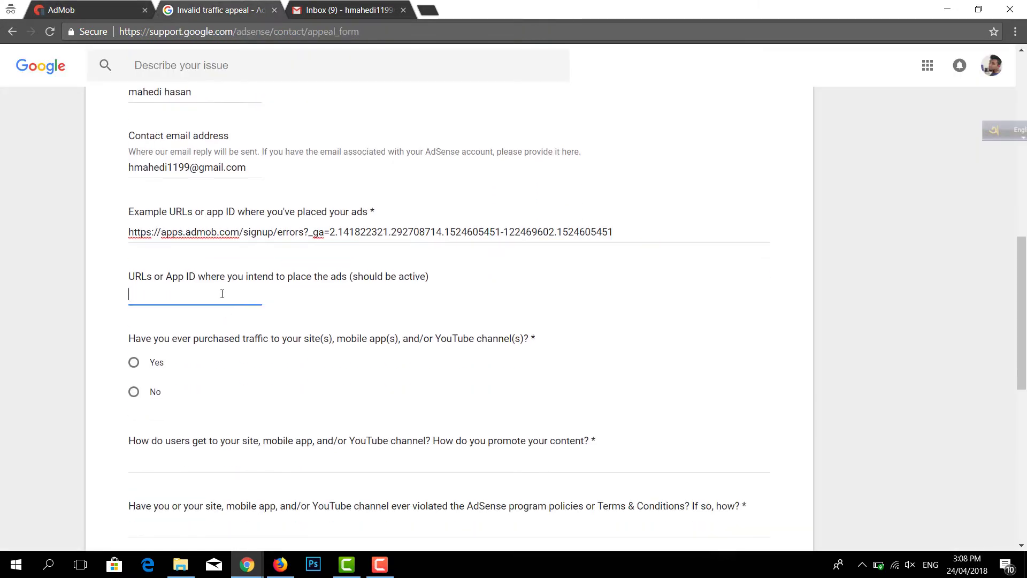
{"action": "key", "text": "ctrl+v"}
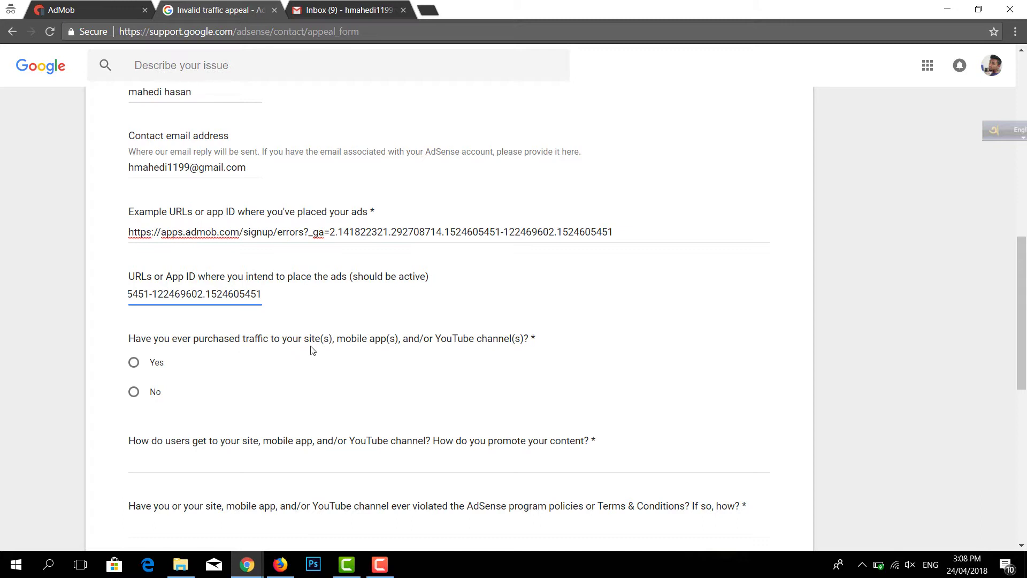
Answer No to the question about ever having purchased traffic to the site, mobile app or YouTube channel
{"action": "left_click_drag", "start_coordinate": [107, 332], "coordinate": [598, 346]}
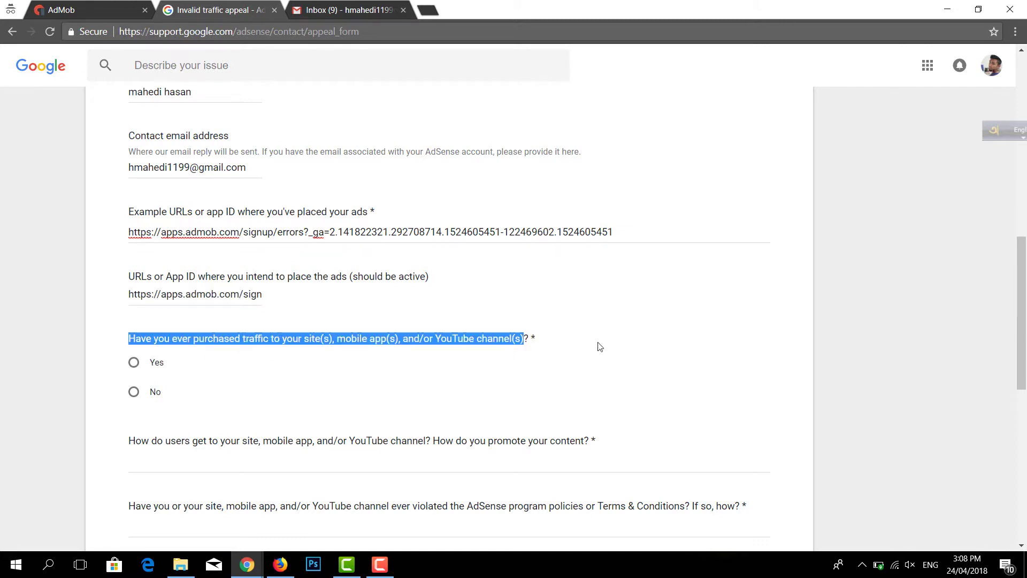
{"action": "left_click", "coordinate": [599, 346]}
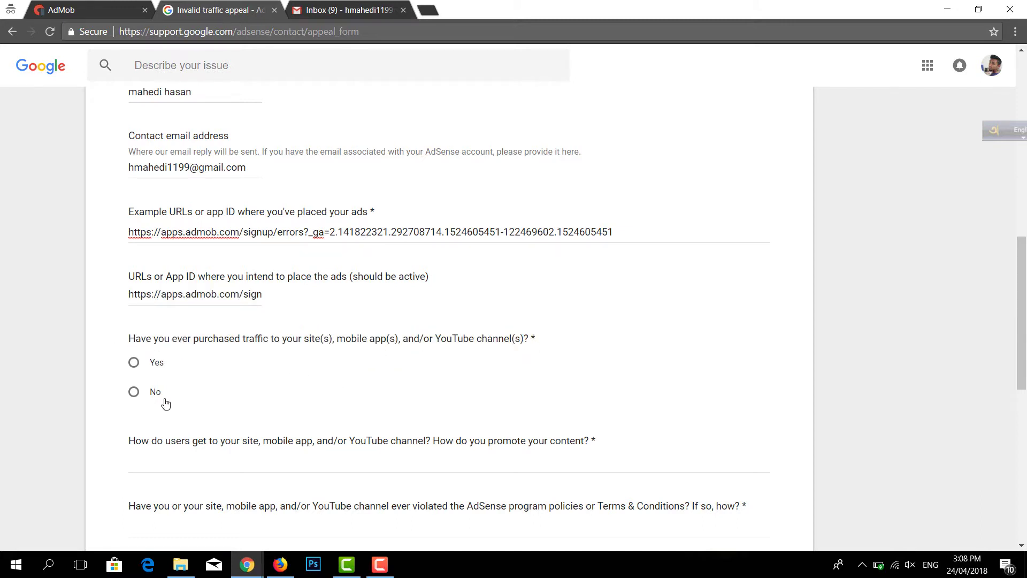
{"action": "left_click", "coordinate": [133, 392]}
Review the remaining required questions on content promotion, policy violations, reasons for invalid activity, planned changes and traffic data
{"action": "scroll", "coordinate": [502, 374], "scroll_direction": "down", "scroll_amount": 2}
{"action": "scroll", "coordinate": [501, 374], "scroll_direction": "down", "scroll_amount": 2}
{"action": "left_click", "coordinate": [172, 270]}
{"action": "left_click", "coordinate": [209, 330]}
{"action": "scroll", "coordinate": [260, 389], "scroll_direction": "down", "scroll_amount": 1}
{"action": "left_click", "coordinate": [260, 409]}
{"action": "left_click", "coordinate": [267, 417]}
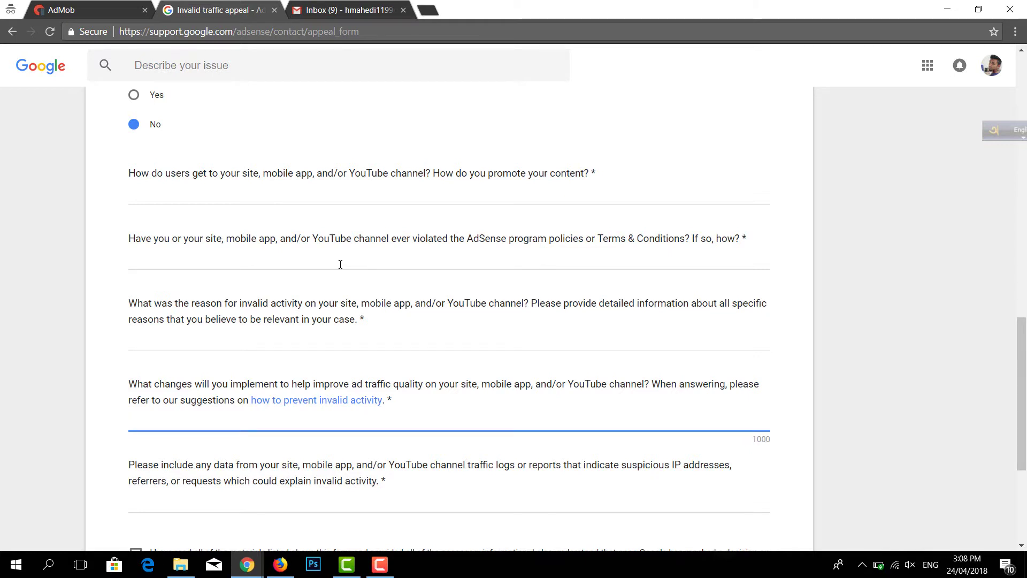
{"action": "left_click", "coordinate": [321, 195]}
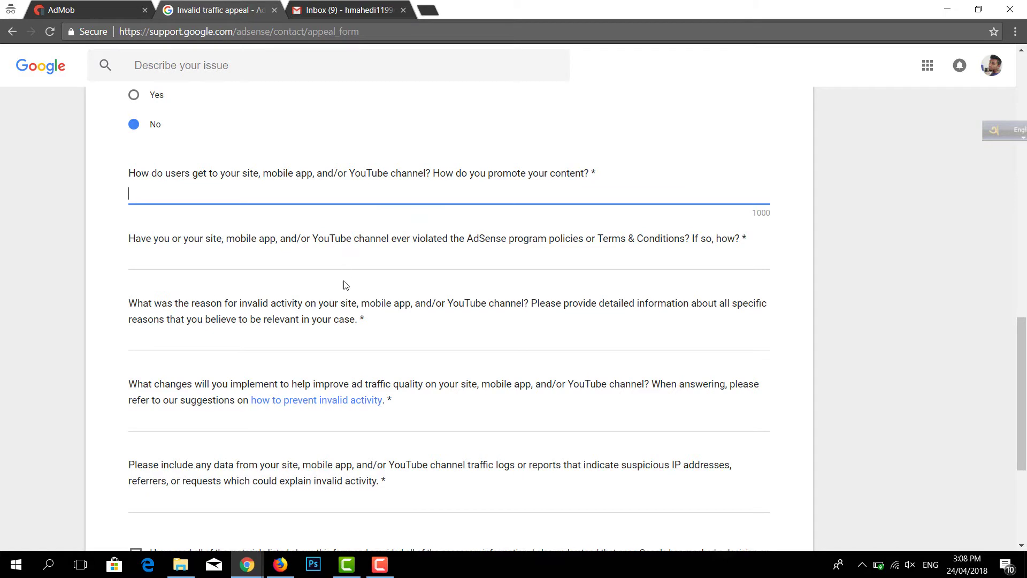
Copy answer 1 from the Admob Appeal.txt document in Google Docs into the question on how users get to the site
{"action": "mouse_move", "coordinate": [247, 564]}
{"action": "left_click", "coordinate": [383, 508]}
{"action": "left_click_drag", "start_coordinate": [702, 44], "coordinate": [793, 68]}
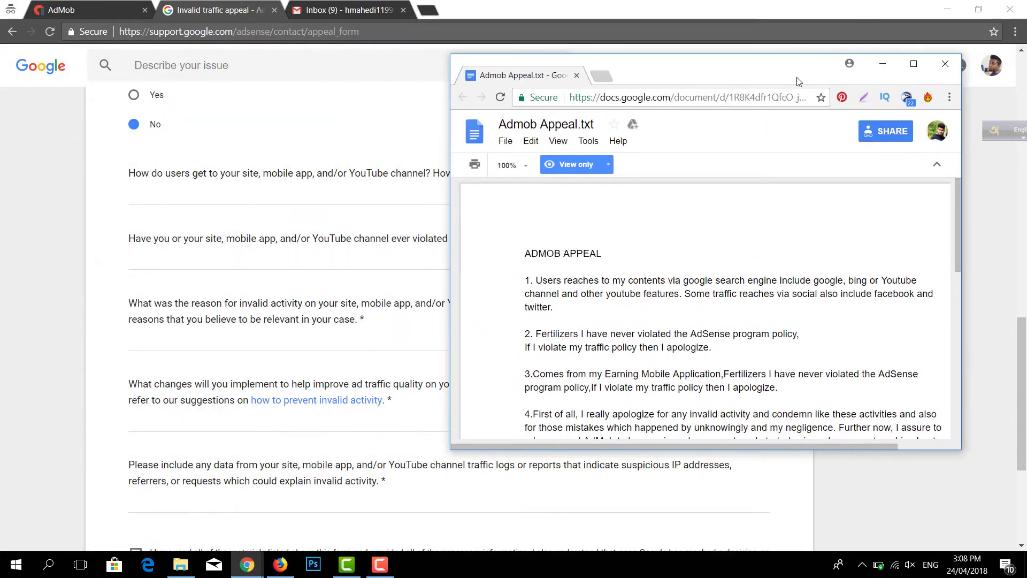
{"action": "scroll", "coordinate": [715, 241], "scroll_direction": "down", "scroll_amount": 1}
{"action": "left_click_drag", "start_coordinate": [535, 214], "coordinate": [592, 239]}
{"action": "key", "text": "ctrl+c"}
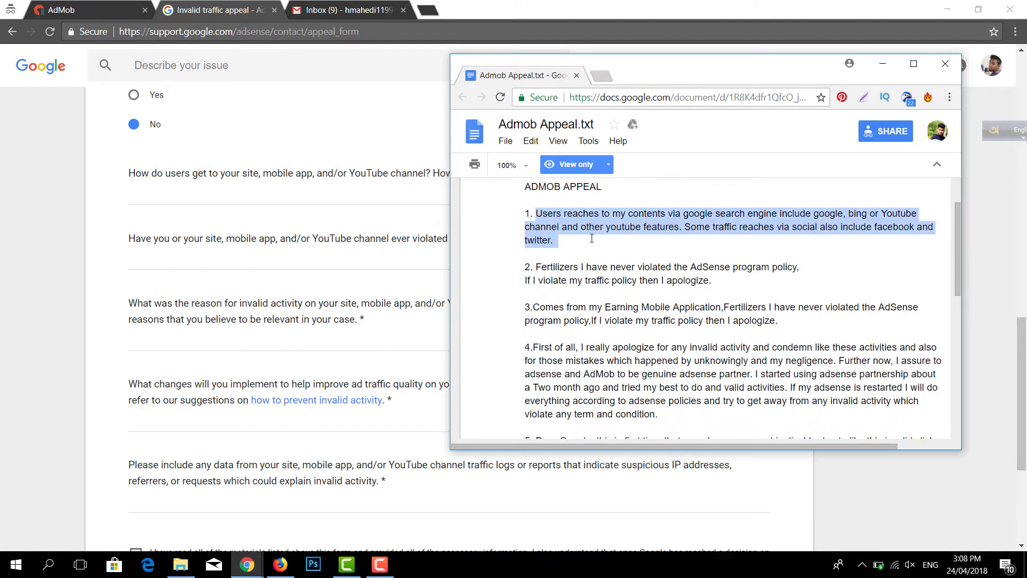
{"action": "left_click", "coordinate": [258, 192]}
{"action": "key", "text": "ctrl+v"}
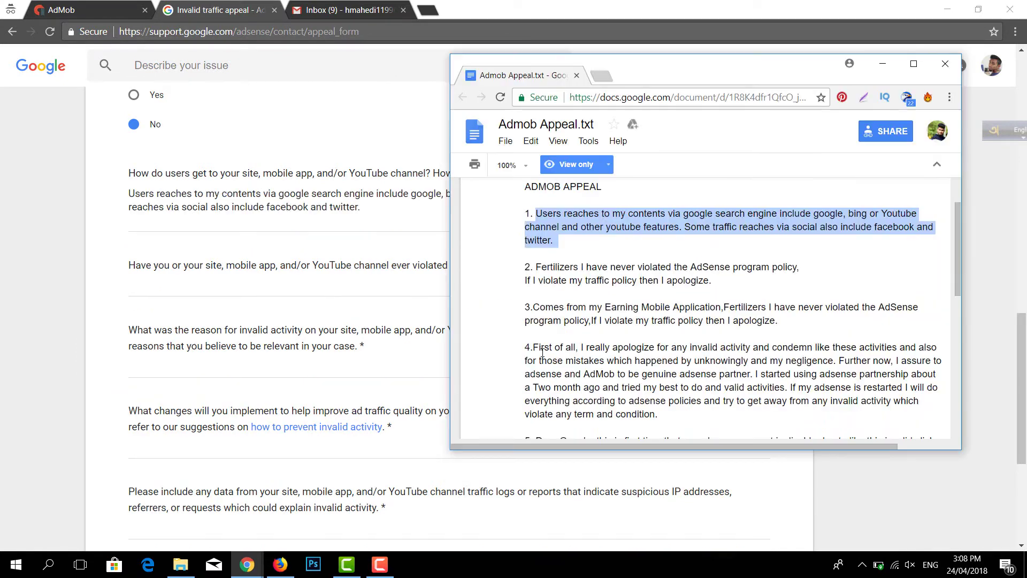
Copy answer 2 from the Admob Appeal.txt document into the question on the reason for invalid activity
{"action": "left_click_drag", "start_coordinate": [537, 267], "coordinate": [714, 280]}
{"action": "key", "text": "ctrl+c"}
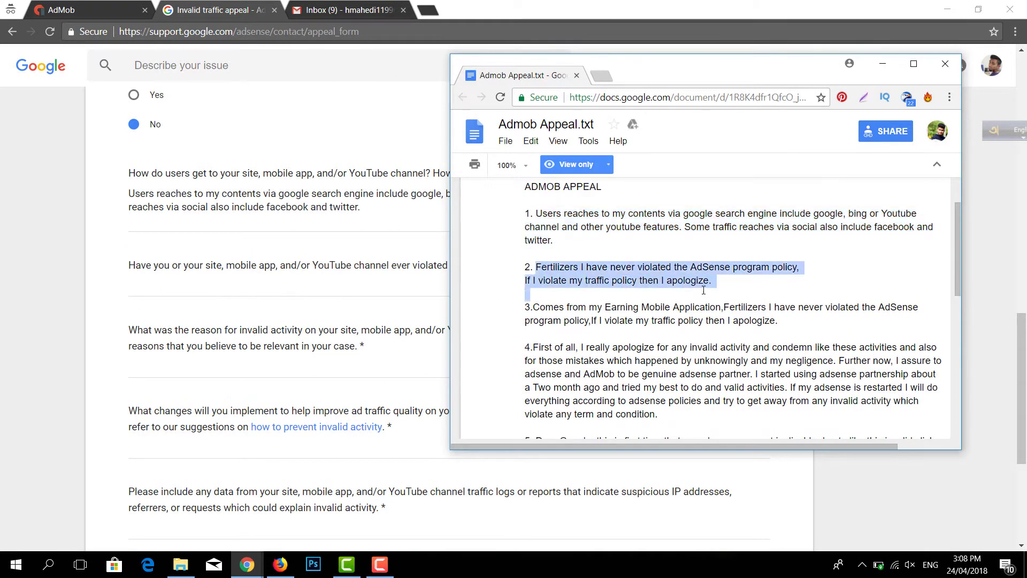
{"action": "left_click", "coordinate": [227, 230]}
{"action": "left_click", "coordinate": [257, 286]}
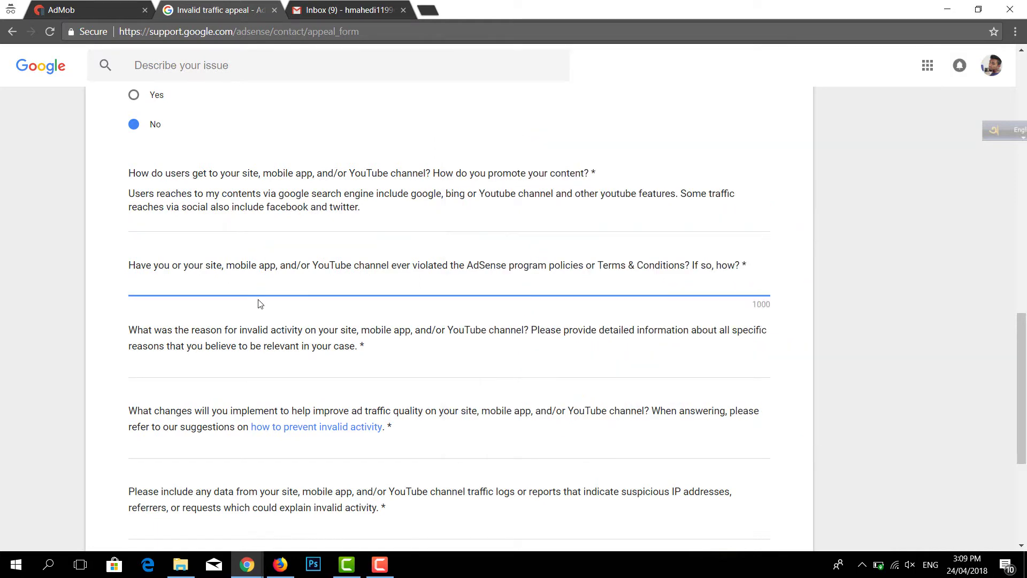
{"action": "left_click", "coordinate": [257, 369]}
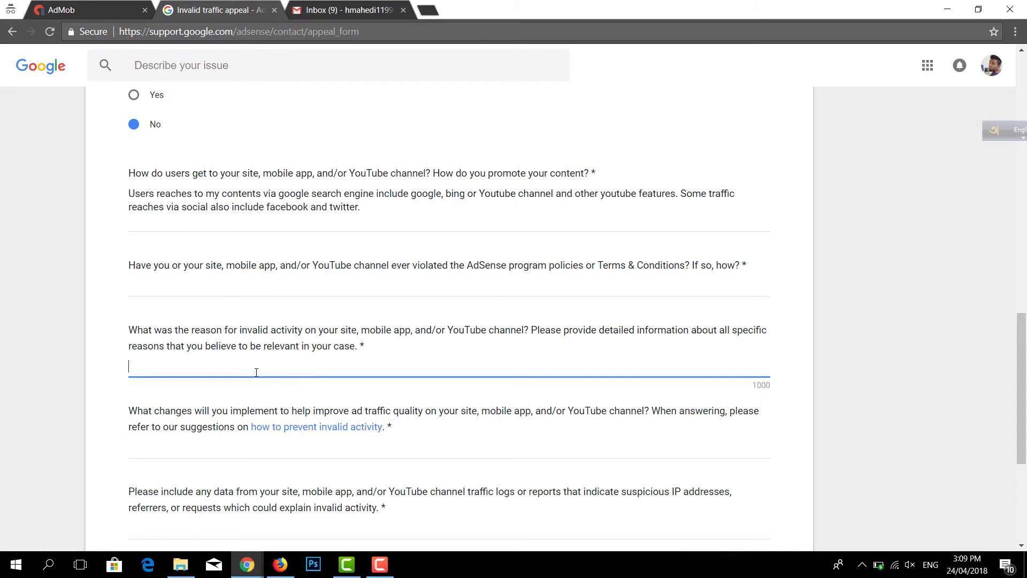
{"action": "key", "text": "ctrl+v"}
Copy the text of the policy violation question and clear the answer on how users get to the site
{"action": "left_click", "coordinate": [245, 266]}
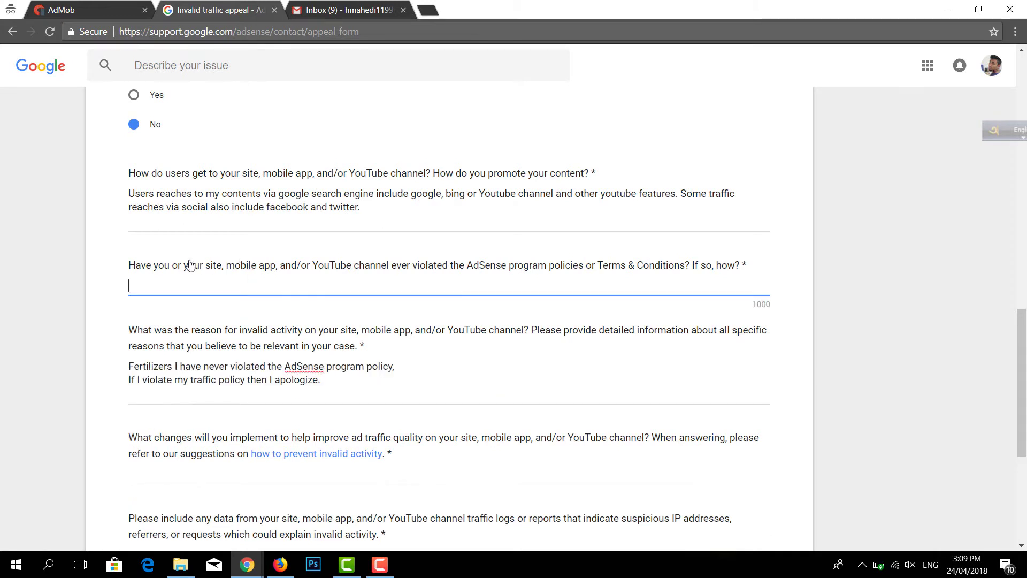
{"action": "left_click_drag", "start_coordinate": [129, 266], "coordinate": [778, 262]}
{"action": "key", "text": "ctrl+c"}
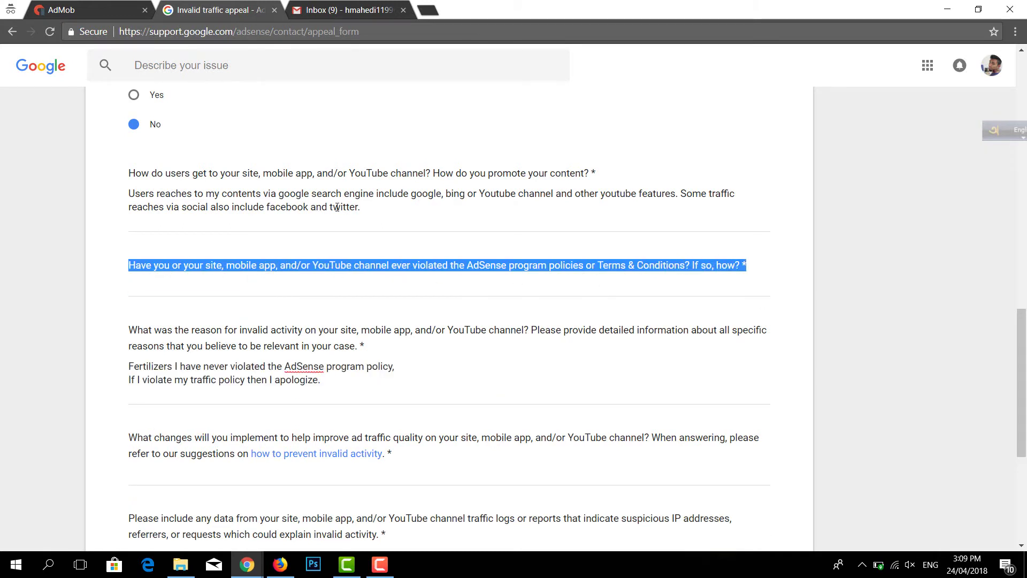
{"action": "right_click", "coordinate": [351, 262]}
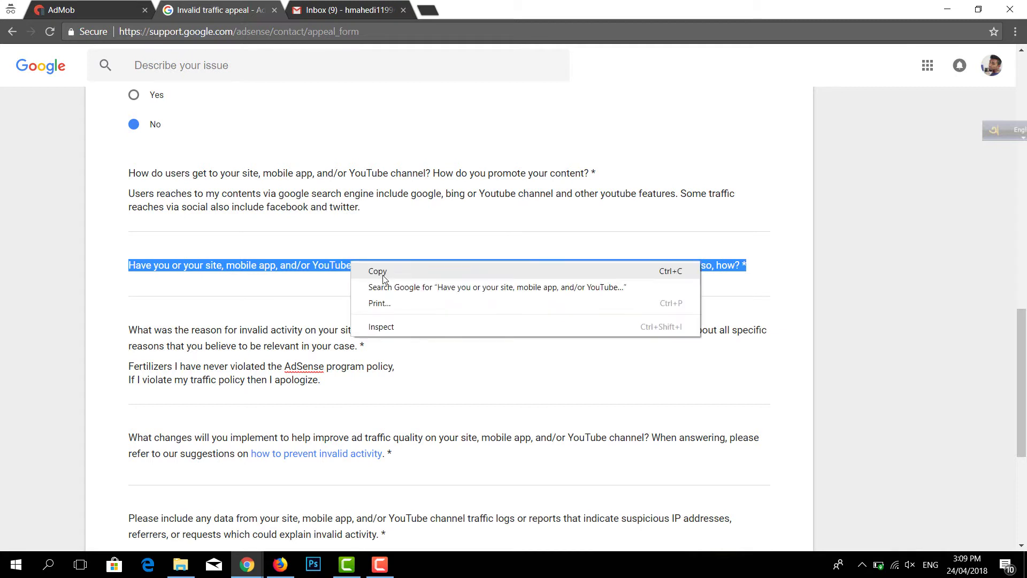
{"action": "left_click", "coordinate": [377, 271]}
{"action": "left_click", "coordinate": [298, 227]}
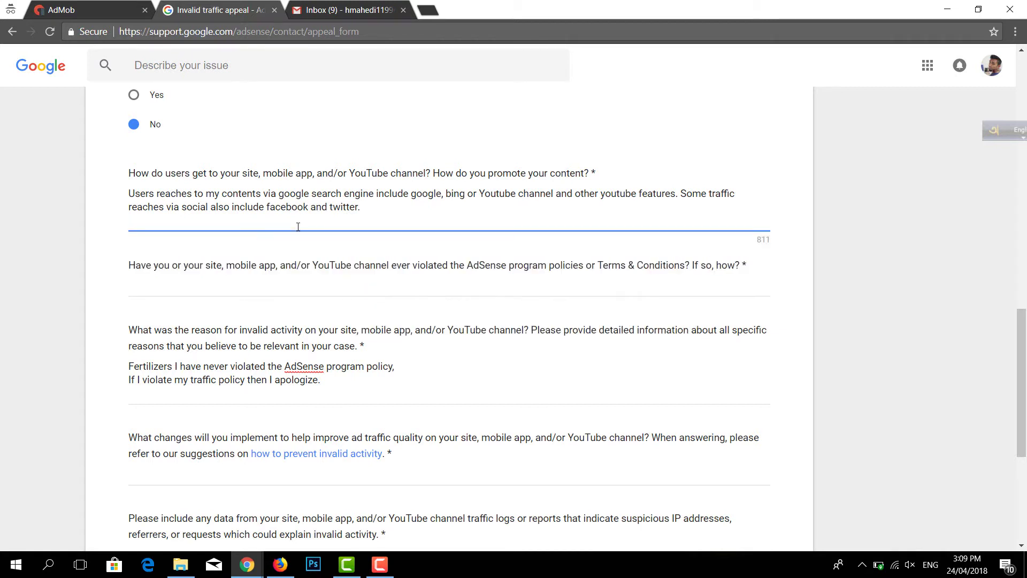
{"action": "key", "text": "ctrl+v"}
Copy the answer from the invalid activity reason field into the question on violating AdSense program policies
{"action": "key", "text": "Tab"}
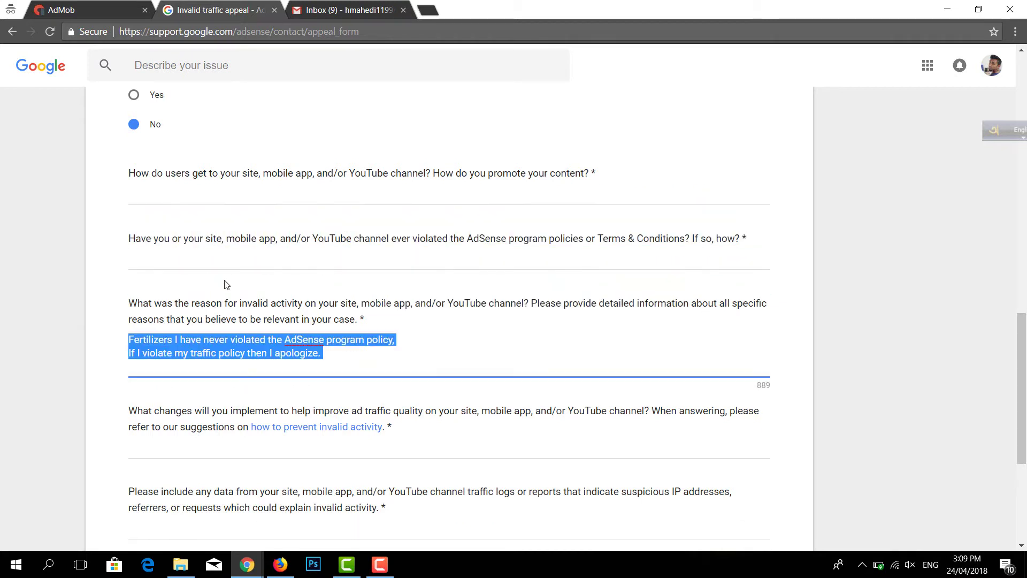
{"action": "left_click", "coordinate": [216, 259]}
{"action": "type", "text": "Fertilizers I have never violated the AdSense program policy, If I violate my traffic policy then I apologize."}
Copy answer 1 from the Admob Appeal.txt document back into the question on how users get to the site
{"action": "key", "text": "alt+Tab"}
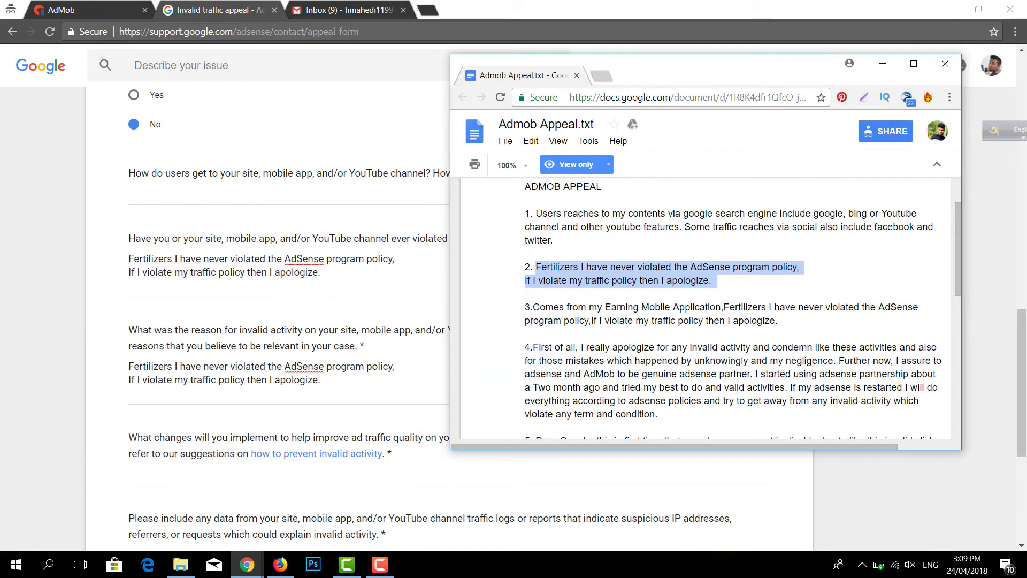
{"action": "left_click_drag", "start_coordinate": [538, 212], "coordinate": [579, 246]}
{"action": "key", "text": "ctrl+c"}
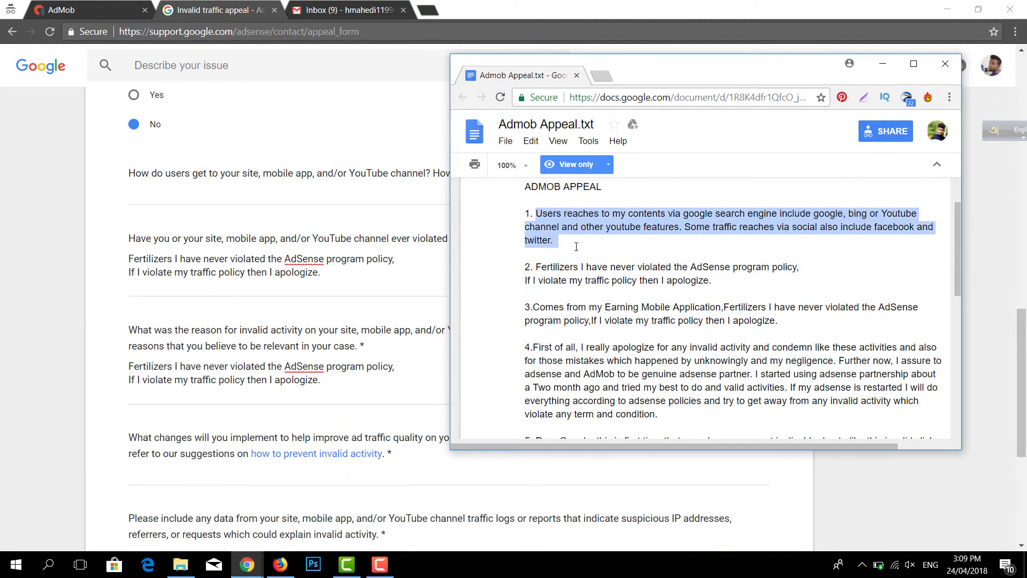
{"action": "left_click", "coordinate": [245, 197]}
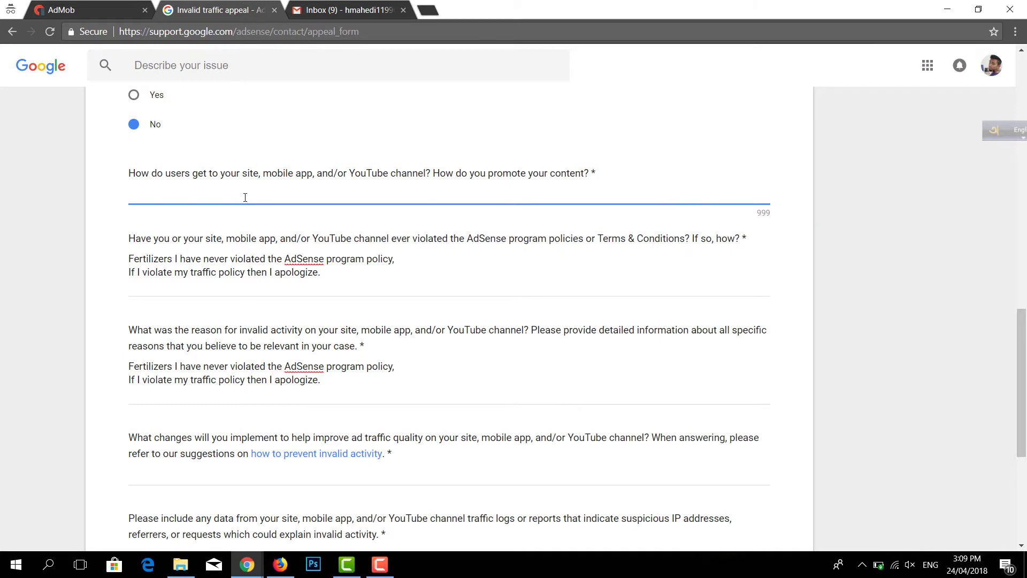
{"action": "key", "text": "ctrl+v"}
Replace the answer on the reason for invalid activity with answer 3 from the Admob Appeal.txt document
{"action": "scroll", "coordinate": [292, 352], "scroll_direction": "down", "scroll_amount": 2}
{"action": "left_click", "coordinate": [274, 370]}
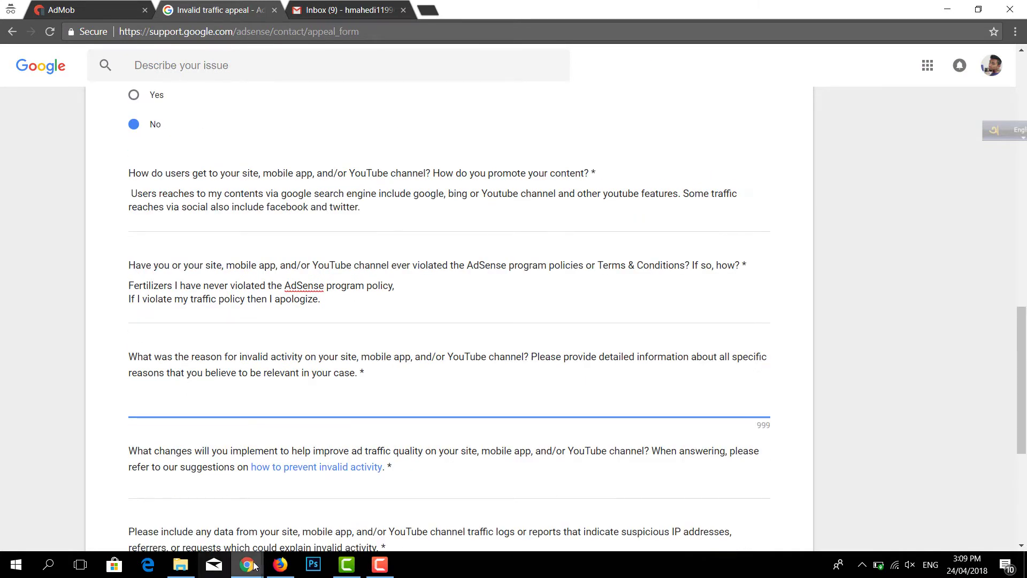
{"action": "mouse_move", "coordinate": [247, 564]}
{"action": "left_click", "coordinate": [372, 513]}
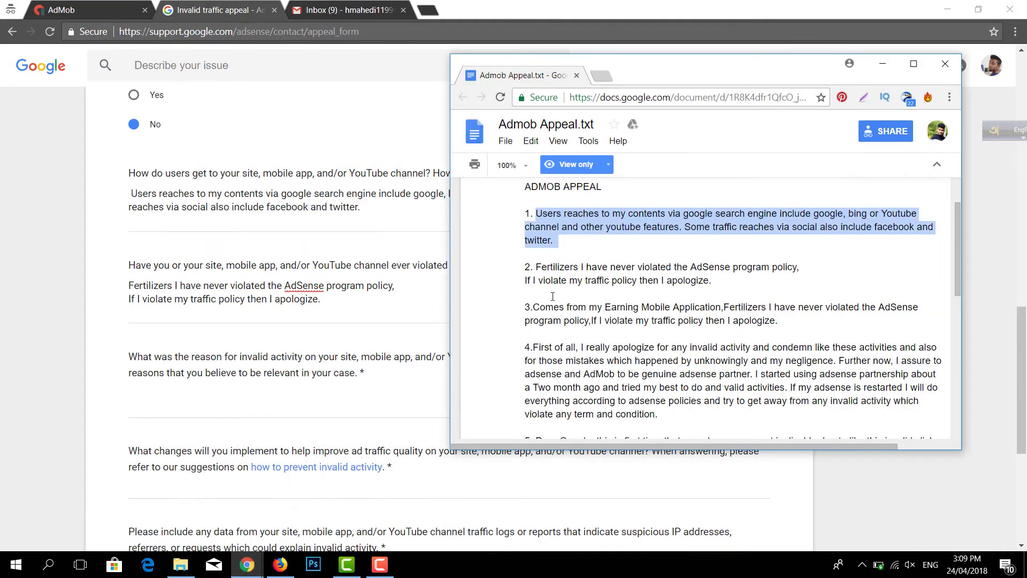
{"action": "left_click_drag", "start_coordinate": [534, 306], "coordinate": [786, 327]}
{"action": "key", "text": "ctrl+c"}
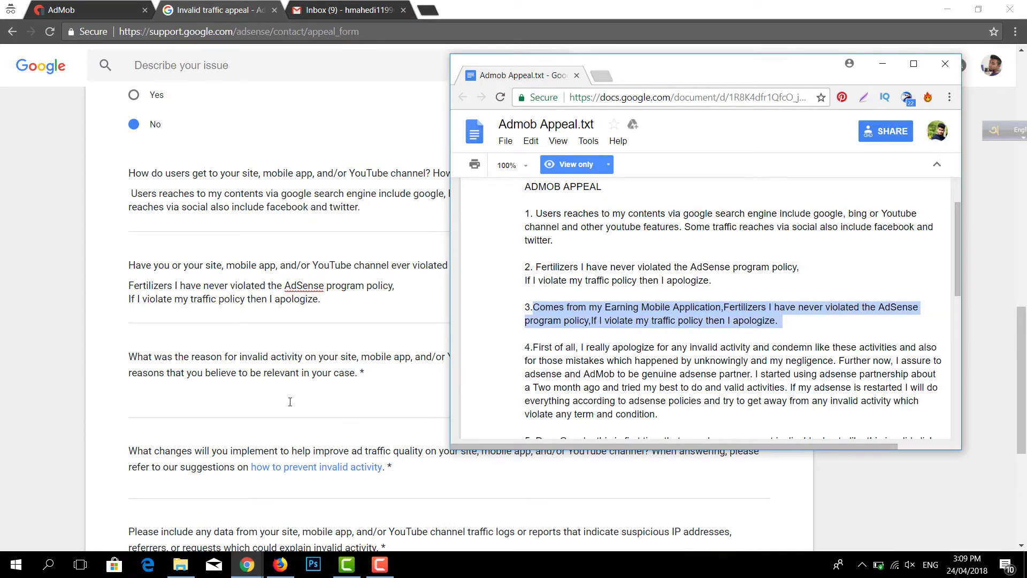
{"action": "left_click", "coordinate": [257, 400]}
{"action": "key", "text": "ctrl+v"}
{"action": "scroll", "coordinate": [316, 380], "scroll_direction": "down", "scroll_amount": 4}
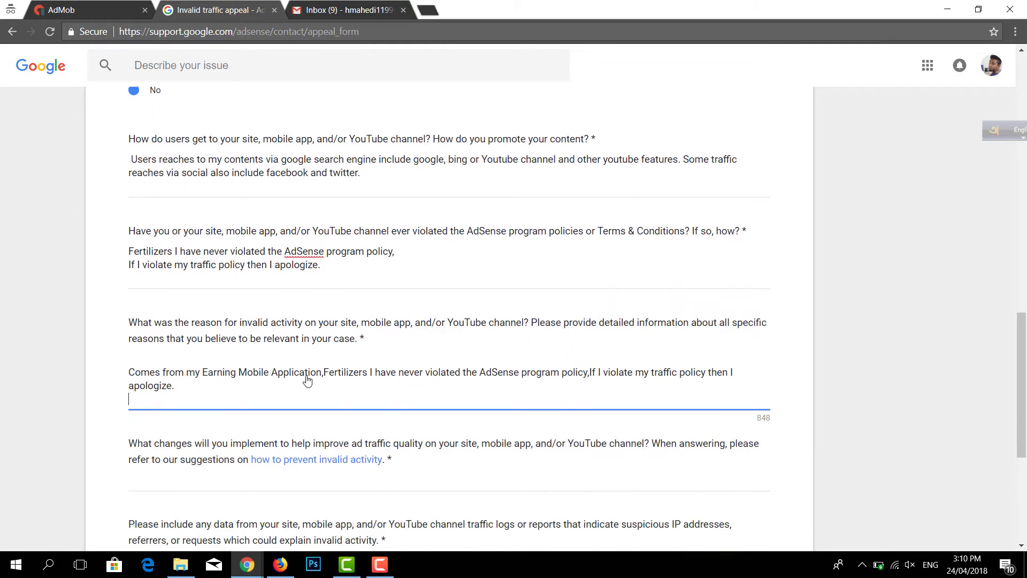
Copy answer 4 from the Admob Appeal.txt document into the question on changes to improve ad traffic quality
{"action": "left_click", "coordinate": [293, 314]}
{"action": "left_click", "coordinate": [247, 565]}
{"action": "left_click", "coordinate": [383, 503]}
{"action": "left_click_drag", "start_coordinate": [533, 347], "coordinate": [670, 418]}
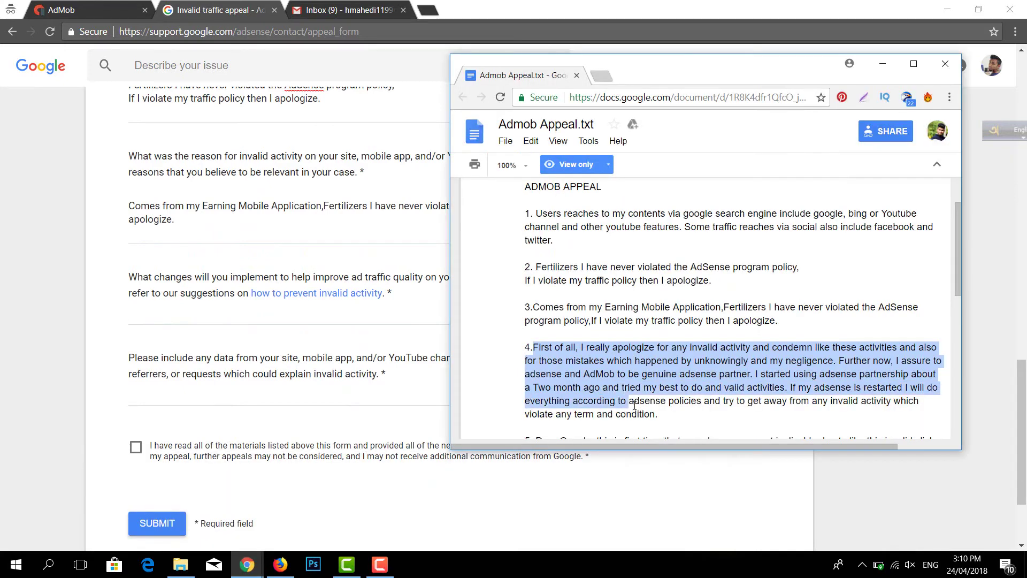
{"action": "key", "text": "ctrl+c"}
{"action": "left_click", "coordinate": [370, 457]}
{"action": "key", "text": "ctrl+v"}
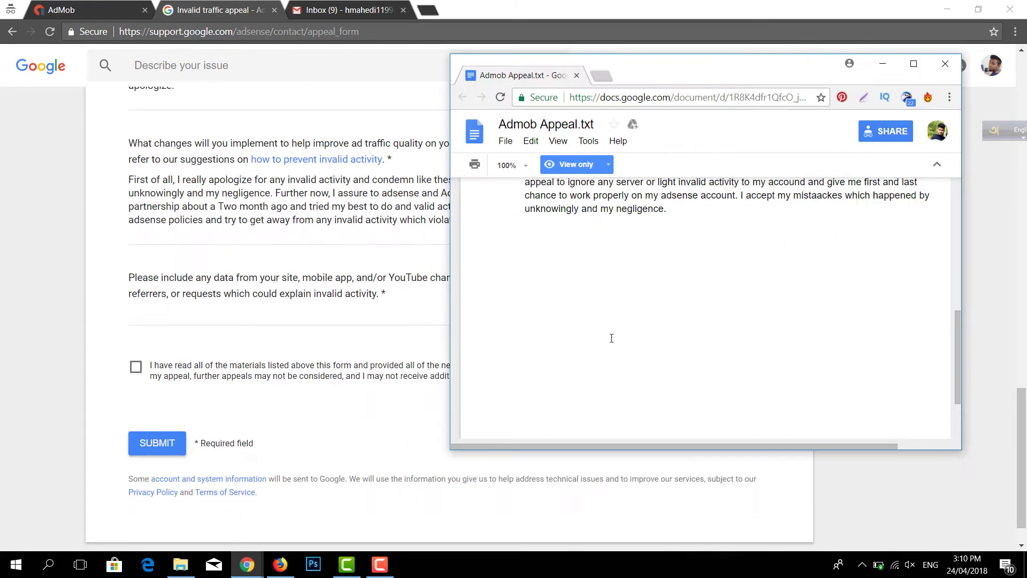
Copy answer 5 from the document into the question on suspicious traffic data and accept the acknowledgement of having read all materials
{"action": "scroll", "coordinate": [610, 339], "scroll_direction": "down", "scroll_amount": 1}
{"action": "scroll", "coordinate": [610, 340], "scroll_direction": "up", "scroll_amount": 2}
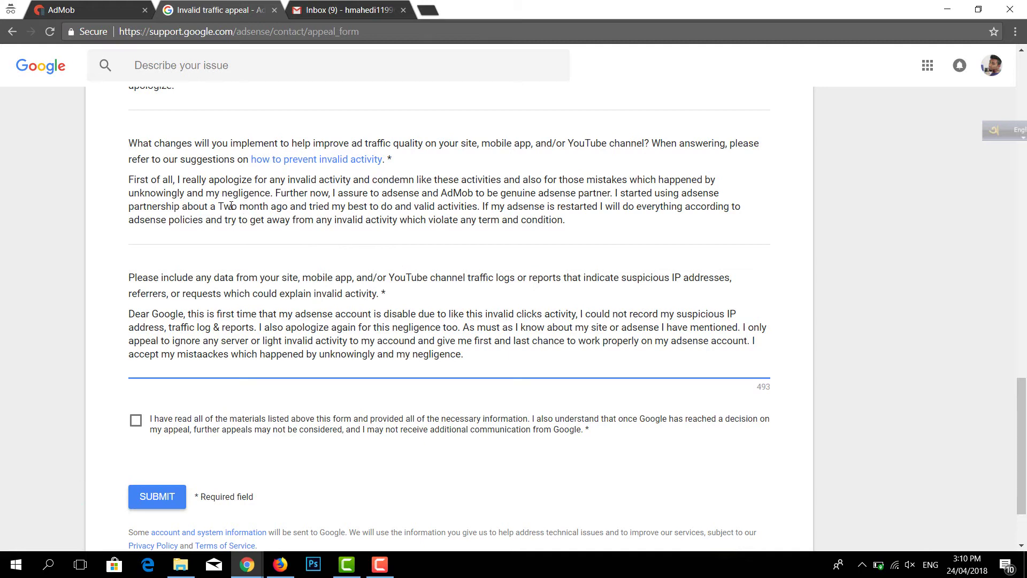
{"action": "left_click", "coordinate": [135, 423]}
Review the completed appeal form from the contact details to the final answers, including the two-month partnership period stated in answer 4
{"action": "scroll", "coordinate": [328, 364], "scroll_direction": "down", "scroll_amount": 2}
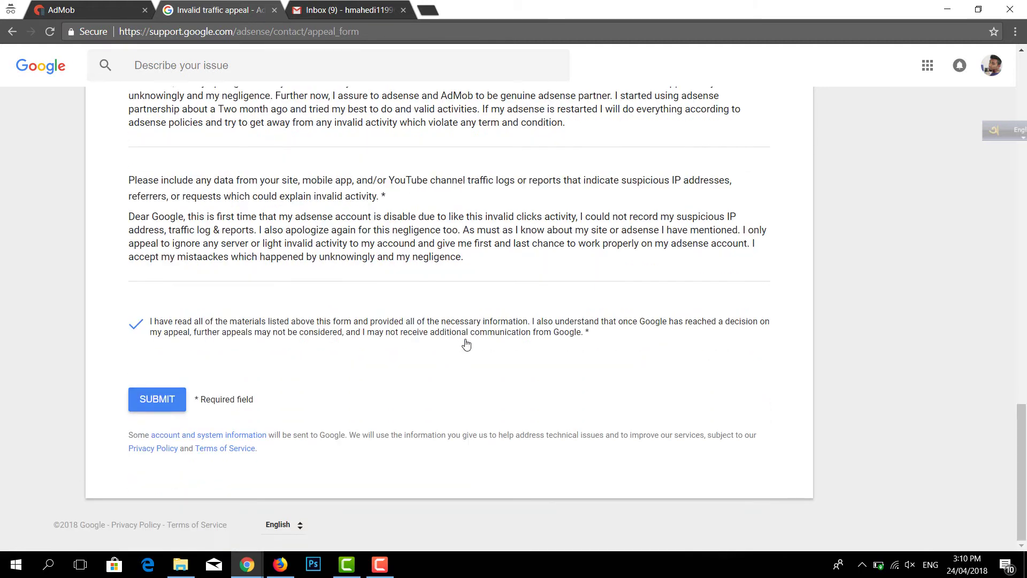
{"action": "scroll", "coordinate": [333, 289], "scroll_direction": "up", "scroll_amount": 14}
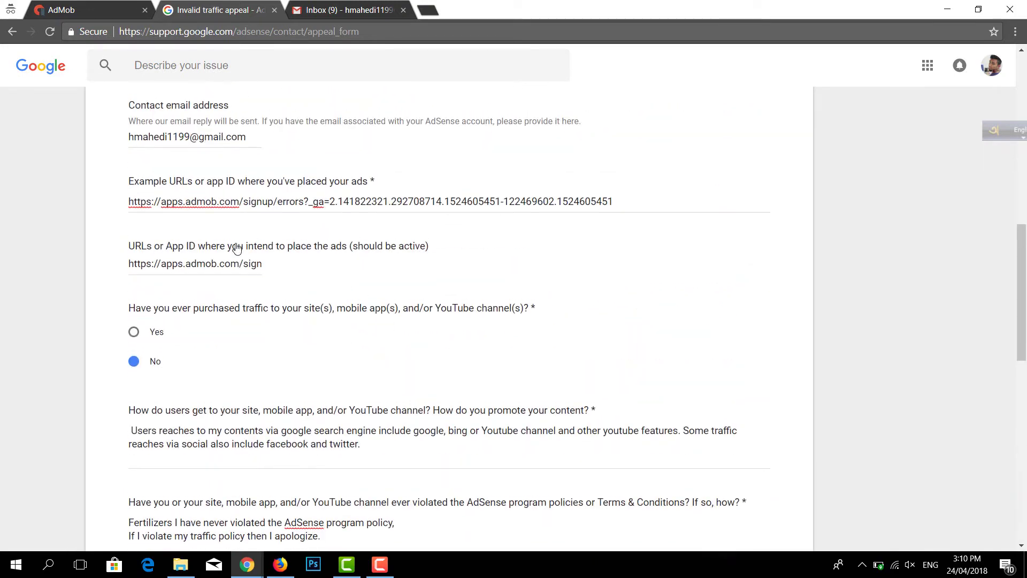
{"action": "scroll", "coordinate": [235, 249], "scroll_direction": "up", "scroll_amount": 3}
{"action": "scroll", "coordinate": [327, 270], "scroll_direction": "up", "scroll_amount": 5}
{"action": "scroll", "coordinate": [332, 259], "scroll_direction": "down", "scroll_amount": 10}
{"action": "scroll", "coordinate": [338, 288], "scroll_direction": "down", "scroll_amount": 10}
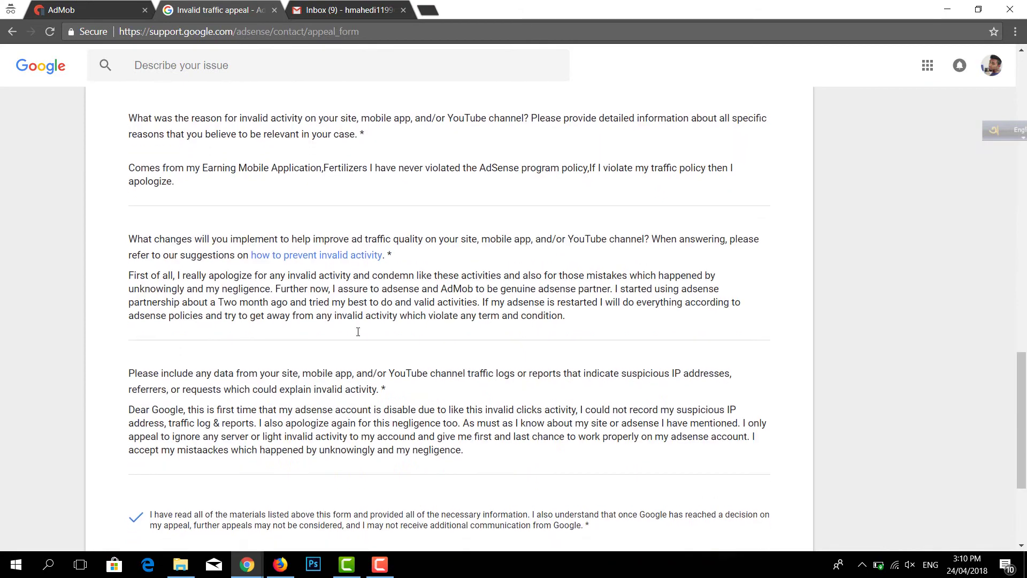
{"action": "scroll", "coordinate": [438, 289], "scroll_direction": "up", "scroll_amount": 5}
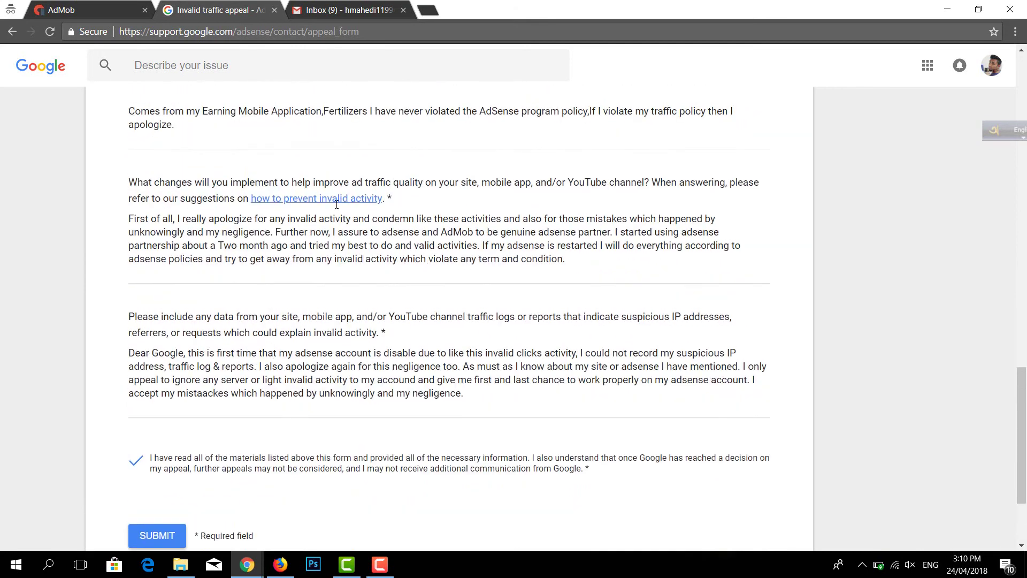
{"action": "scroll", "coordinate": [390, 362], "scroll_direction": "down", "scroll_amount": 4}
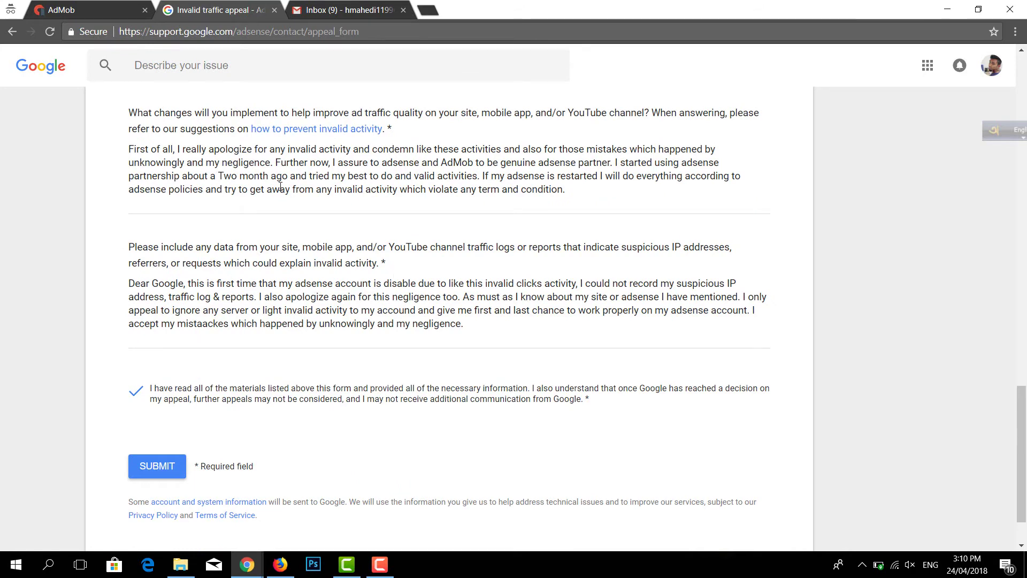
{"action": "left_click_drag", "start_coordinate": [220, 173], "coordinate": [265, 177]}
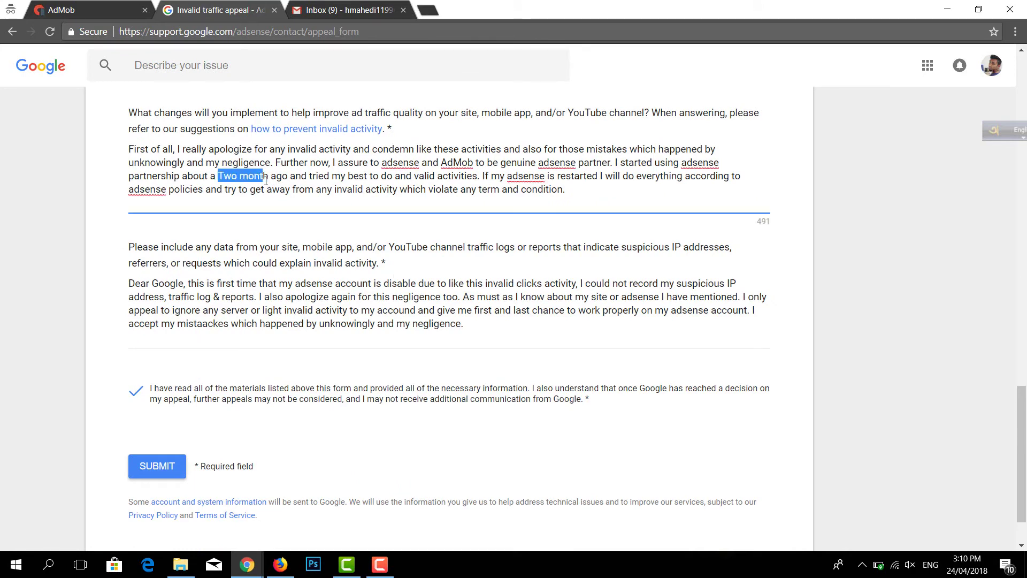
{"action": "left_click", "coordinate": [236, 224]}
Submit the invalid traffic appeal form
{"action": "scroll", "coordinate": [337, 289], "scroll_direction": "down", "scroll_amount": 2}
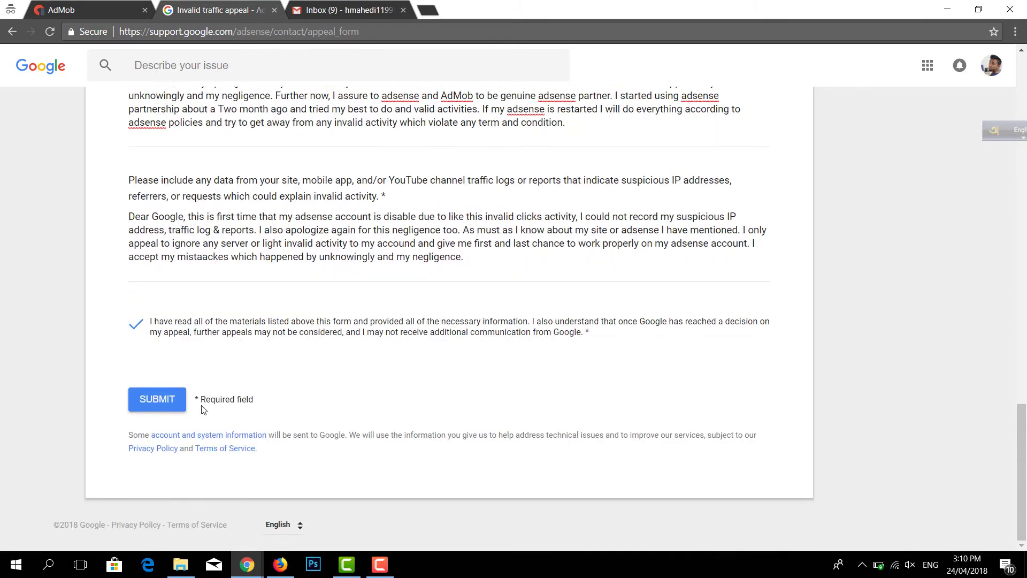
{"action": "left_click", "coordinate": [152, 398]}
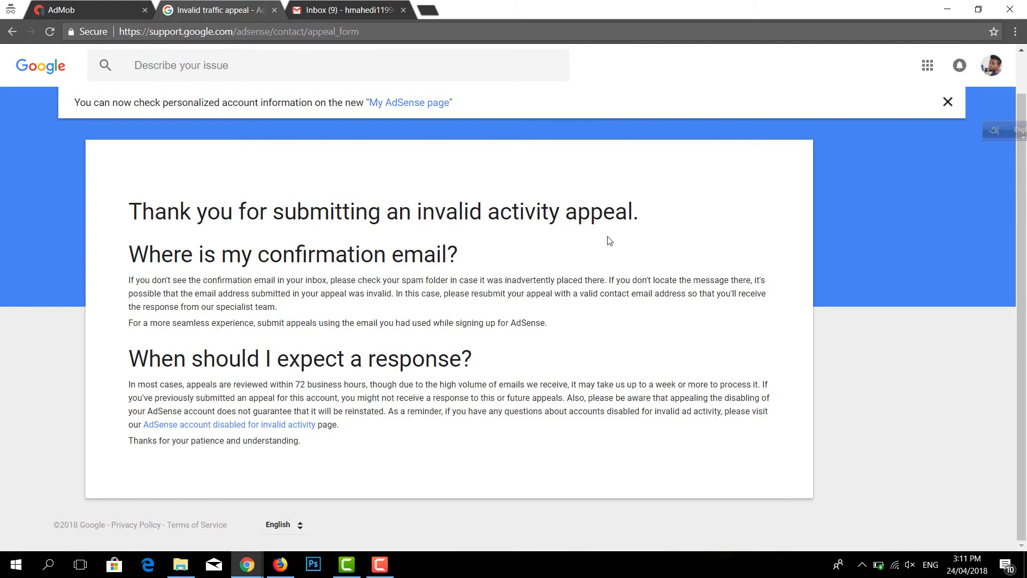
{"action": "scroll", "coordinate": [326, 278], "scroll_direction": "up", "scroll_amount": 1}
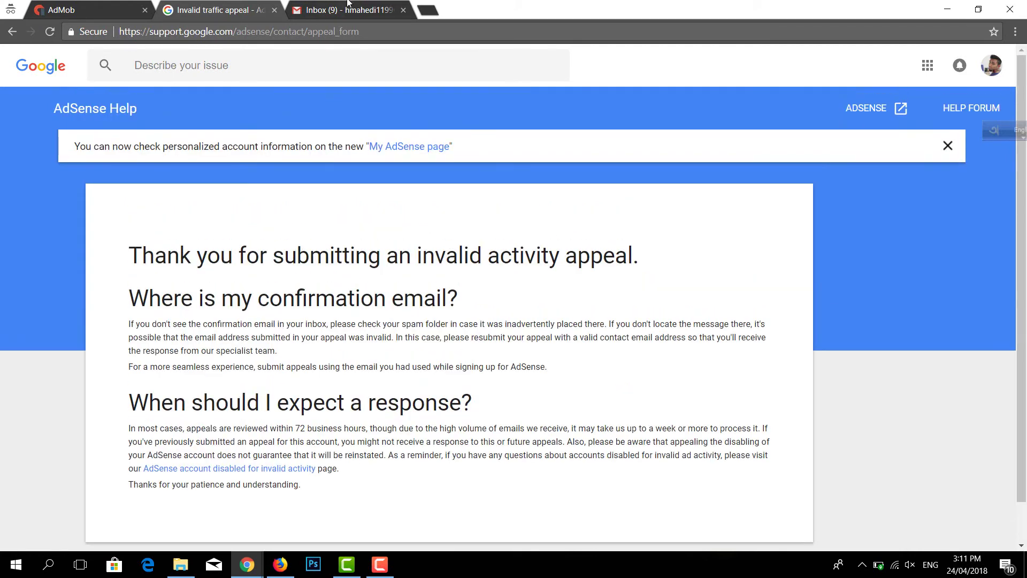
Switch to Gmail, refresh the inbox and open the invalid activity appeal confirmation email from the AdSense team
{"action": "key", "text": "ctrl+Tab"}
{"action": "left_click", "coordinate": [85, 156]}
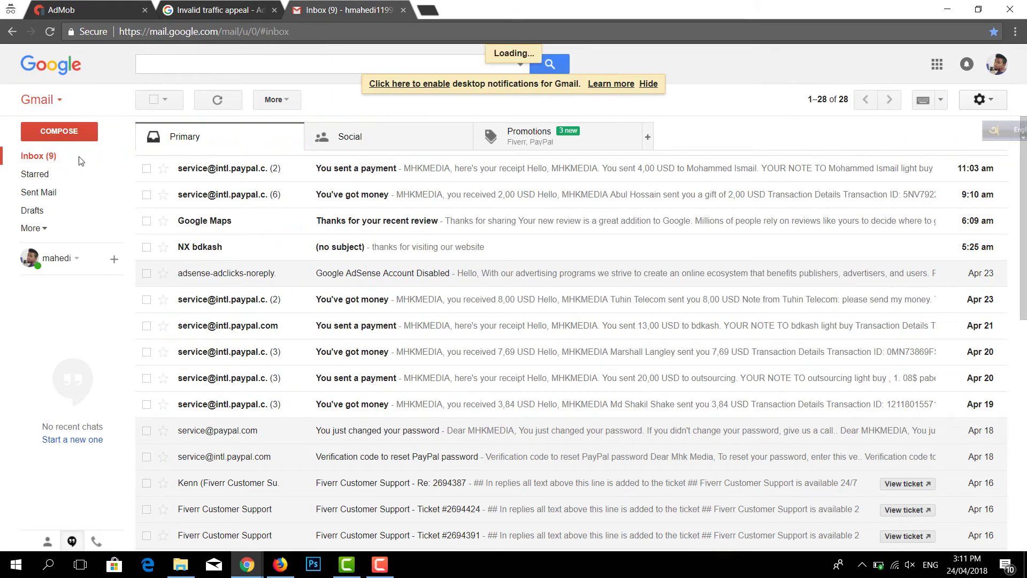
{"action": "left_click", "coordinate": [340, 170]}
{"action": "left_click_drag", "start_coordinate": [186, 175], "coordinate": [594, 366]}
{"action": "left_click", "coordinate": [428, 351]}
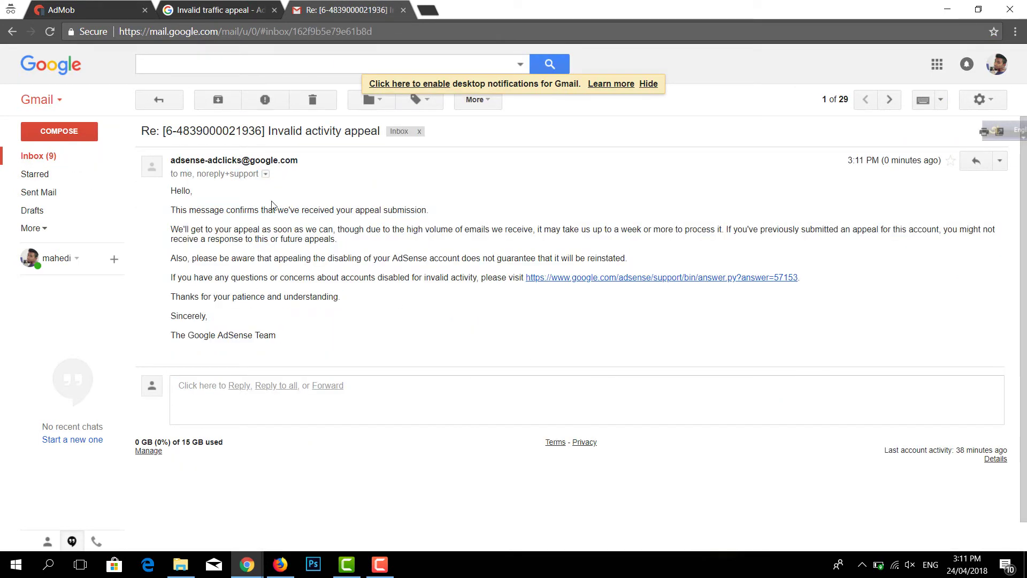